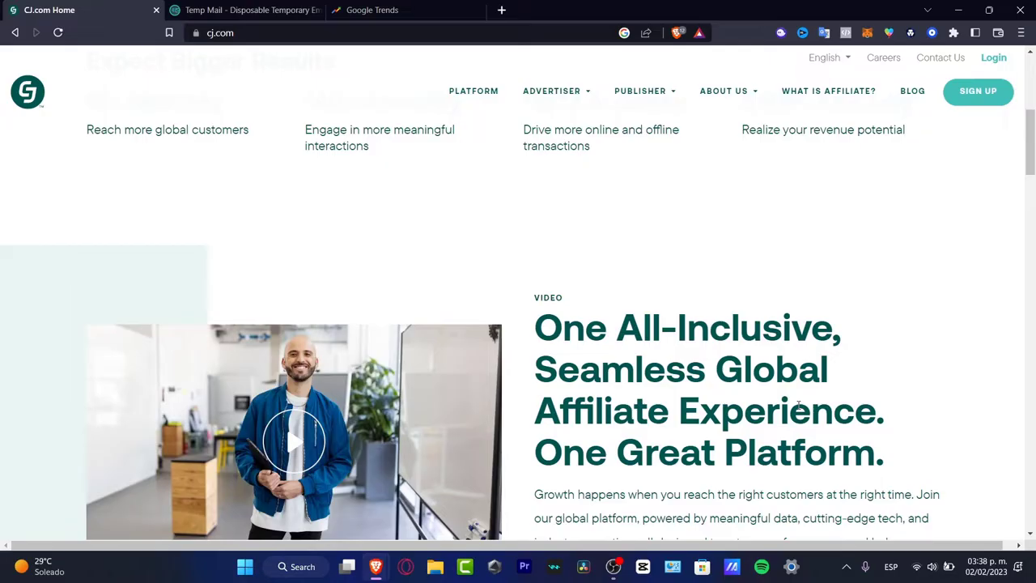
# Scroll down the cj.com home page to the trusted-brands section.
pyautogui.scroll(-3, 860, 418)
pyautogui.scroll(-2, 861, 420)
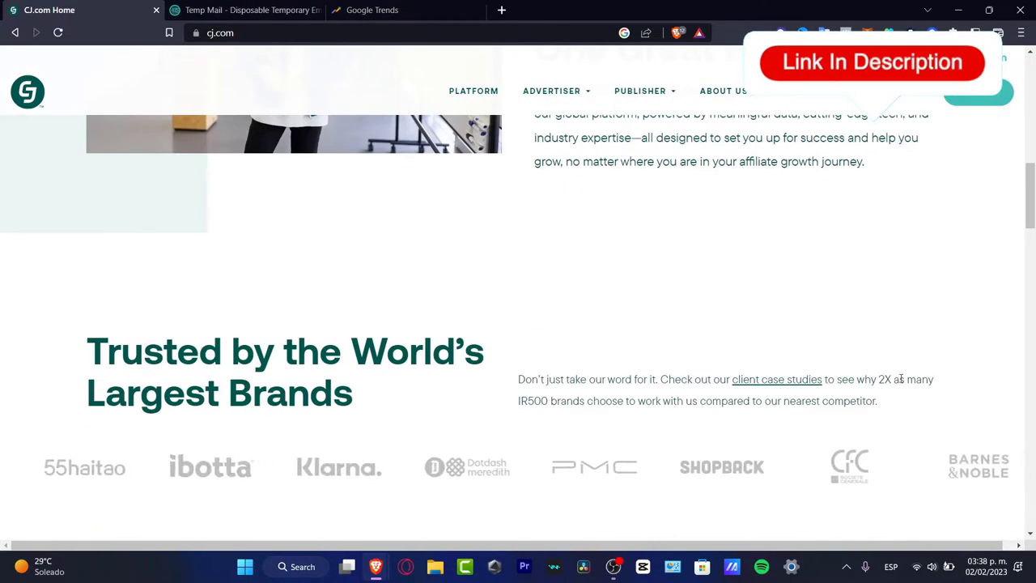
pyautogui.scroll(-3, 429, 288)
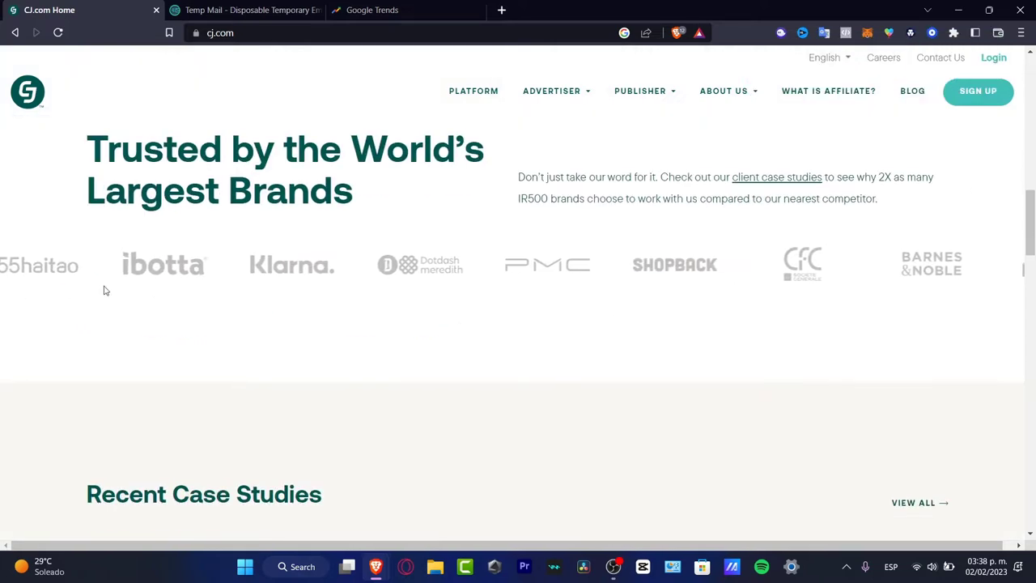
pyautogui.click(997, 97)
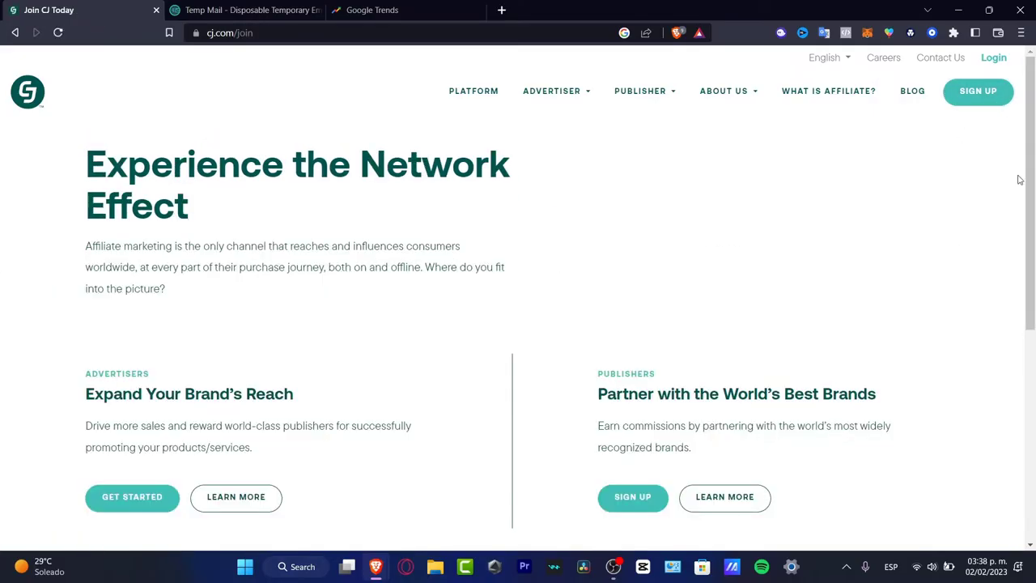
pyautogui.scroll(-1, 274, 266)
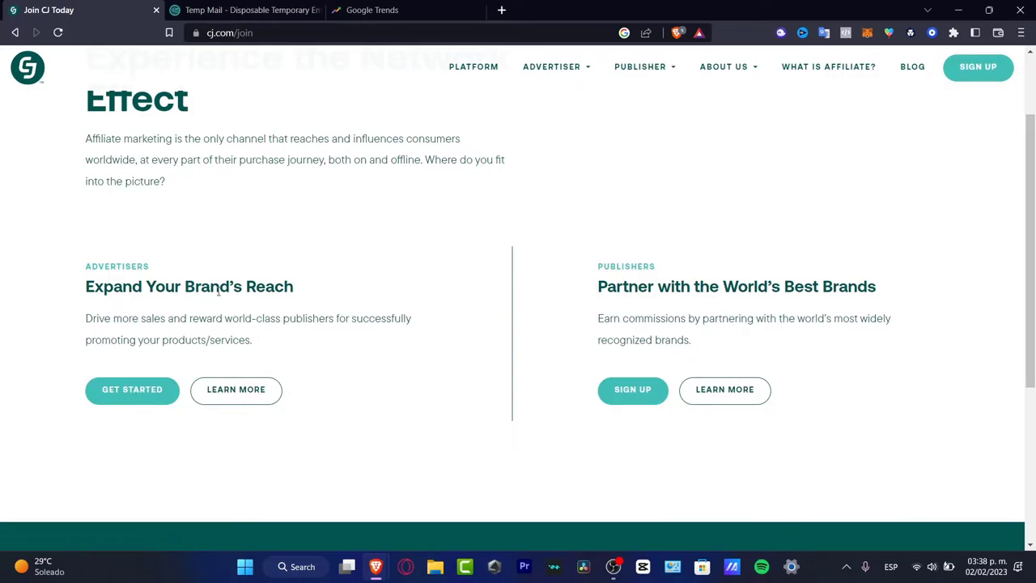
pyautogui.moveTo(105, 265); pyautogui.dragTo(328, 278)
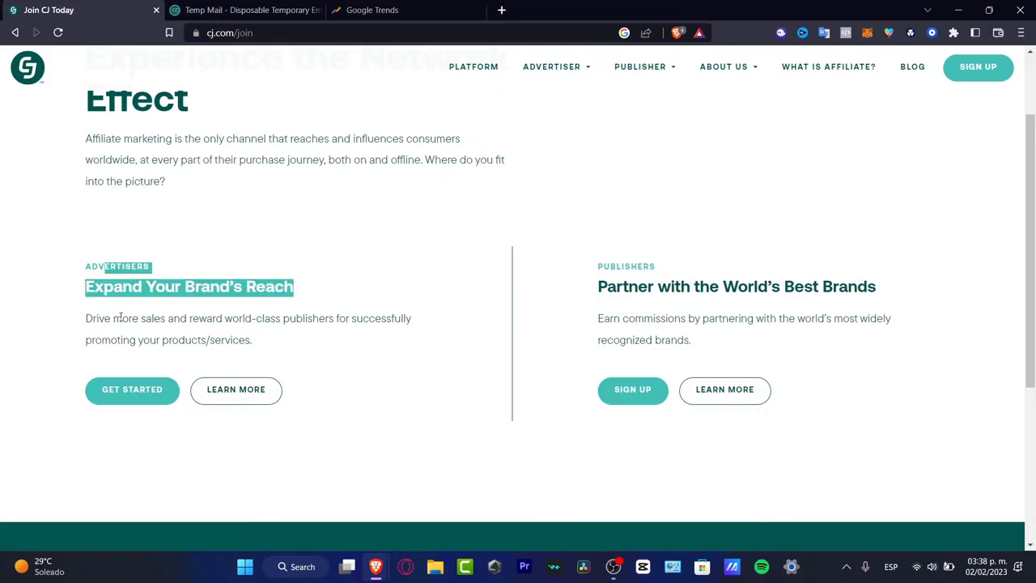
pyautogui.moveTo(122, 318)
pyautogui.mouseDown()
pyautogui.moveTo(220, 329)
pyautogui.moveTo(358, 312)
pyautogui.moveTo(437, 327)
pyautogui.moveTo(427, 332)
pyautogui.mouseUp()
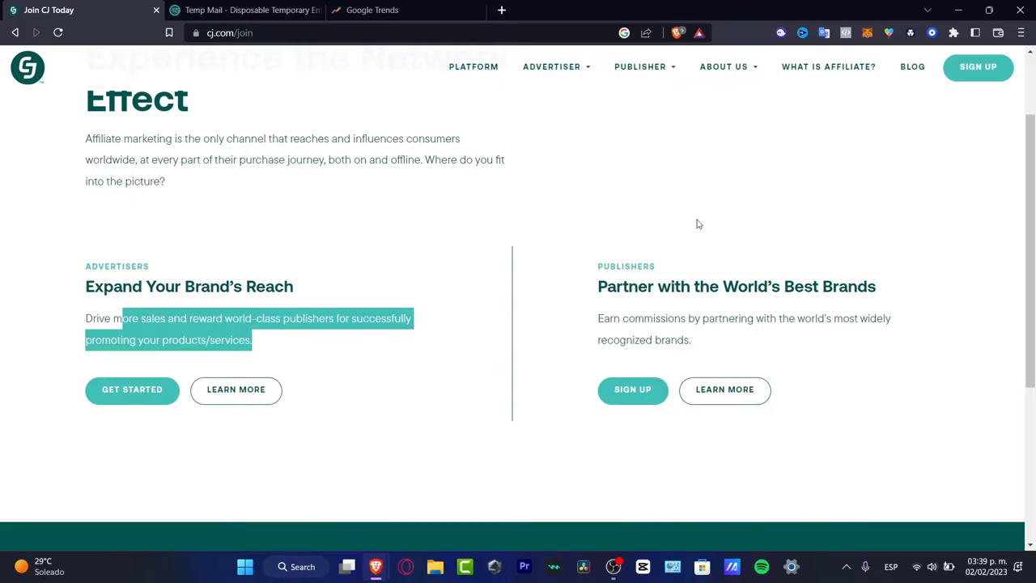
pyautogui.moveTo(648, 285)
pyautogui.mouseDown()
pyautogui.moveTo(687, 276)
pyautogui.moveTo(880, 312)
pyautogui.mouseUp()
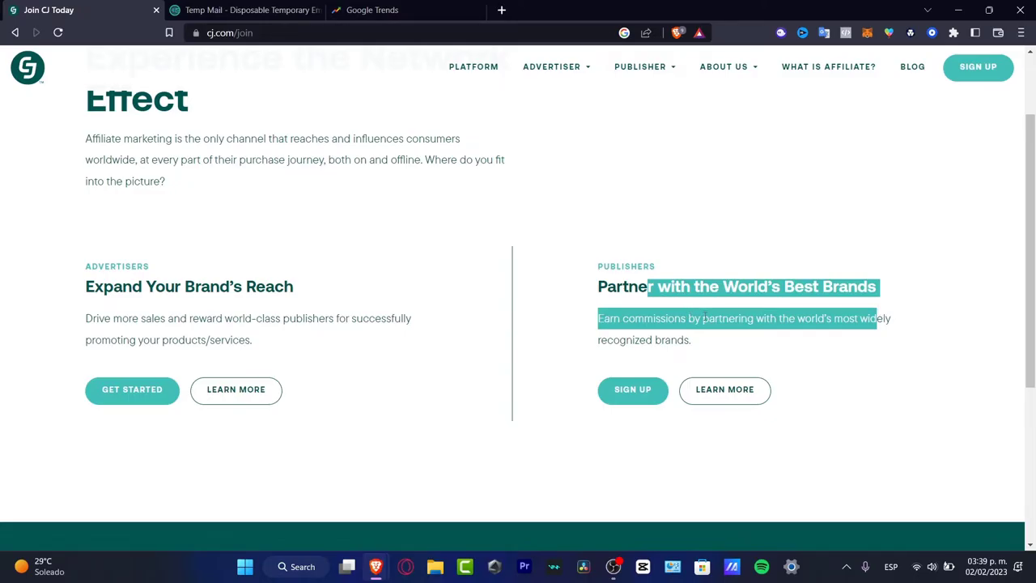
pyautogui.moveTo(730, 355)
pyautogui.mouseDown()
pyautogui.moveTo(705, 333)
pyautogui.moveTo(716, 318)
pyautogui.mouseUp()
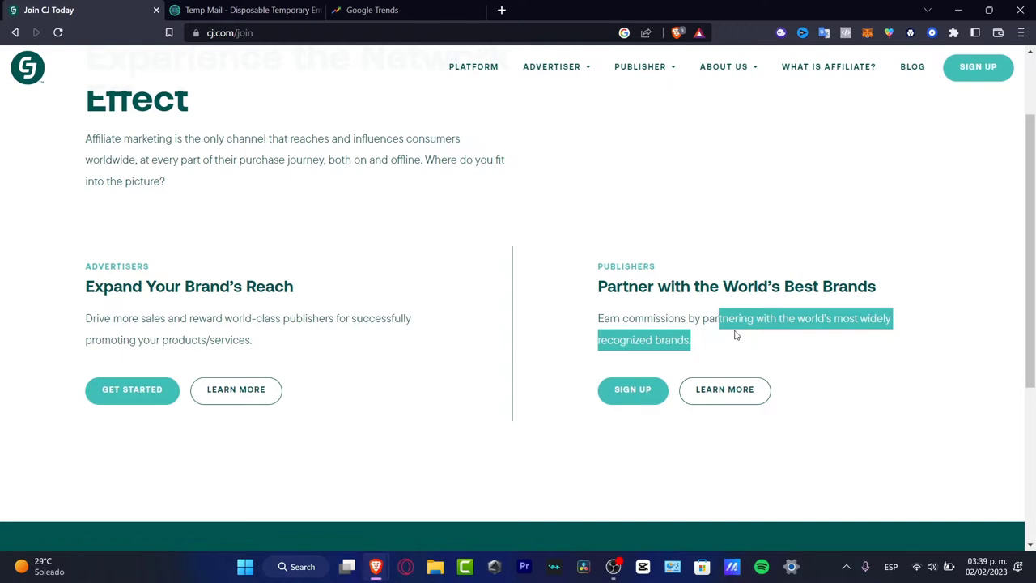
pyautogui.click(627, 267)
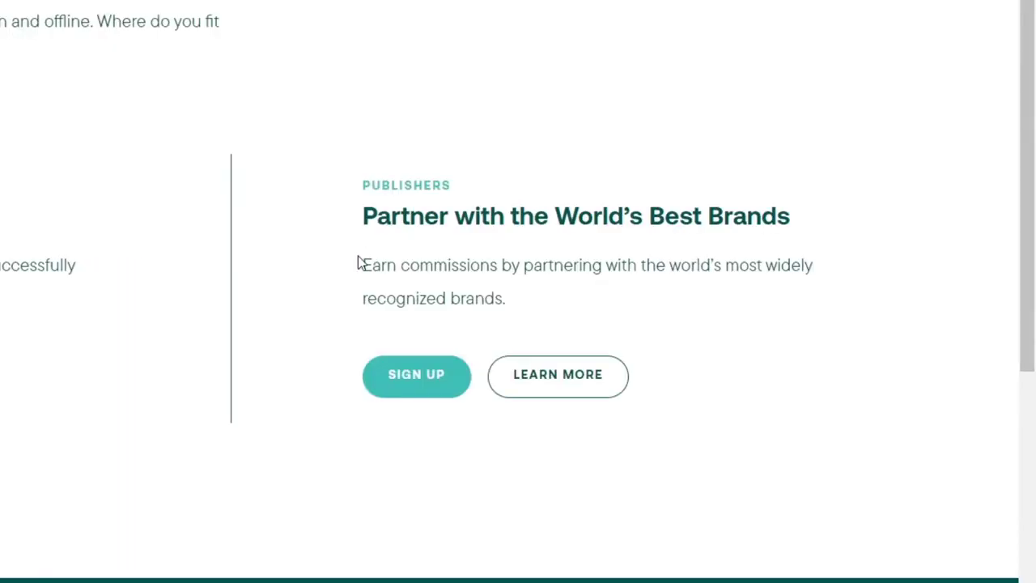
pyautogui.moveTo(358, 264); pyautogui.dragTo(510, 249)
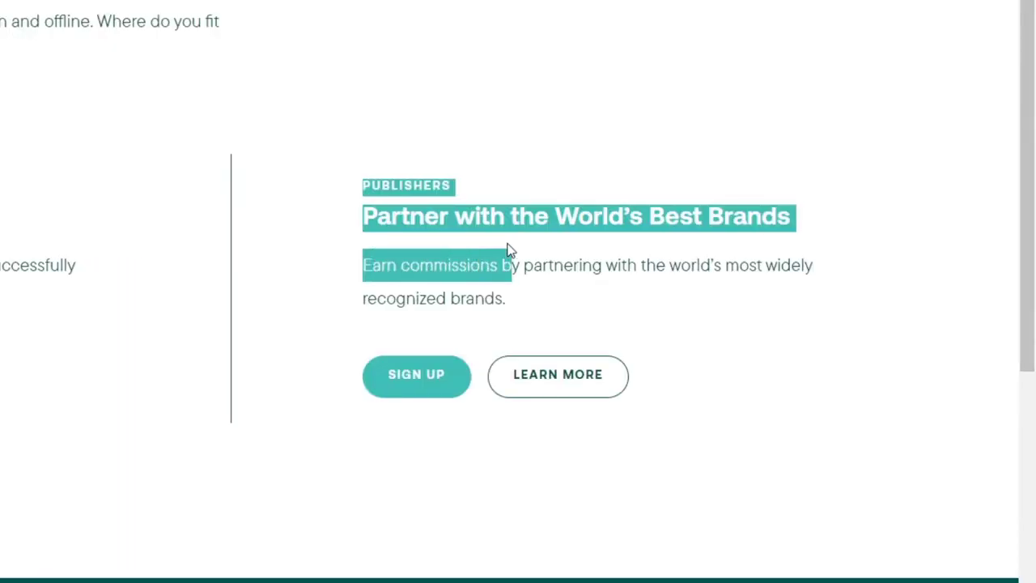
# Open the publisher sign-up form and choose Mexico as the country.
pyautogui.click(430, 386)
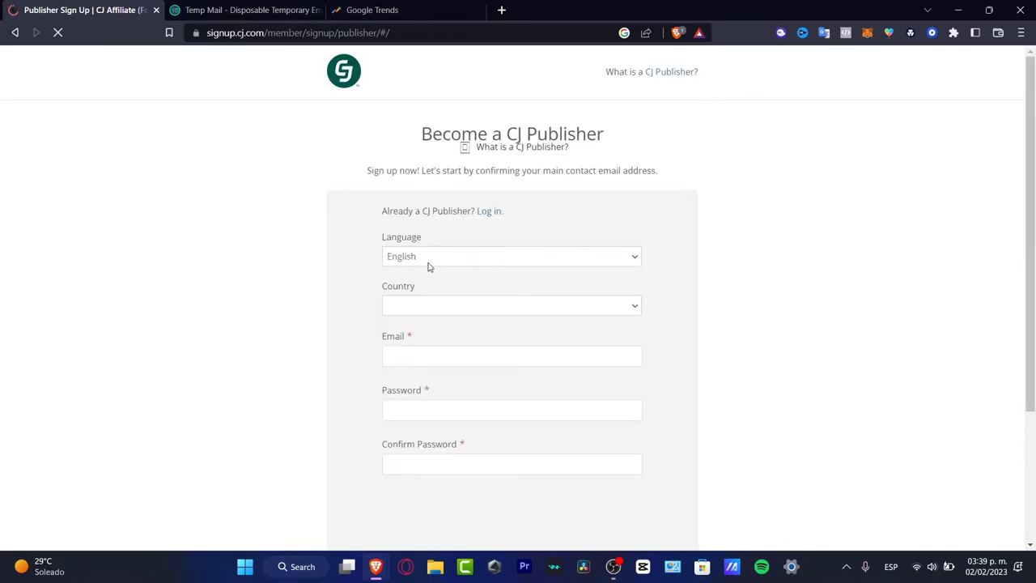
pyautogui.click(458, 306)
pyautogui.scroll(-10, 530, 176)
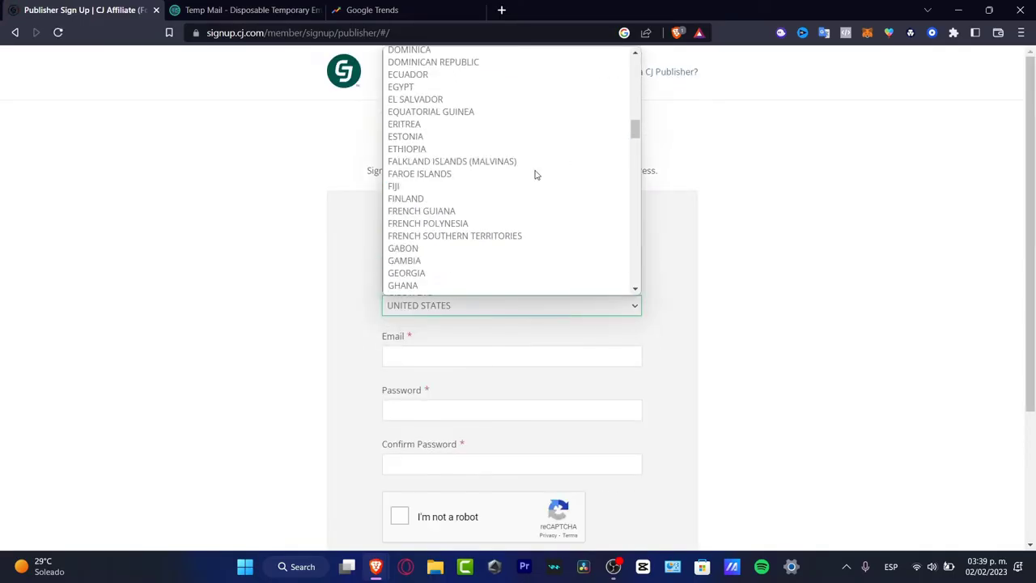
pyautogui.scroll(-15, 534, 173)
pyautogui.scroll(10, 548, 190)
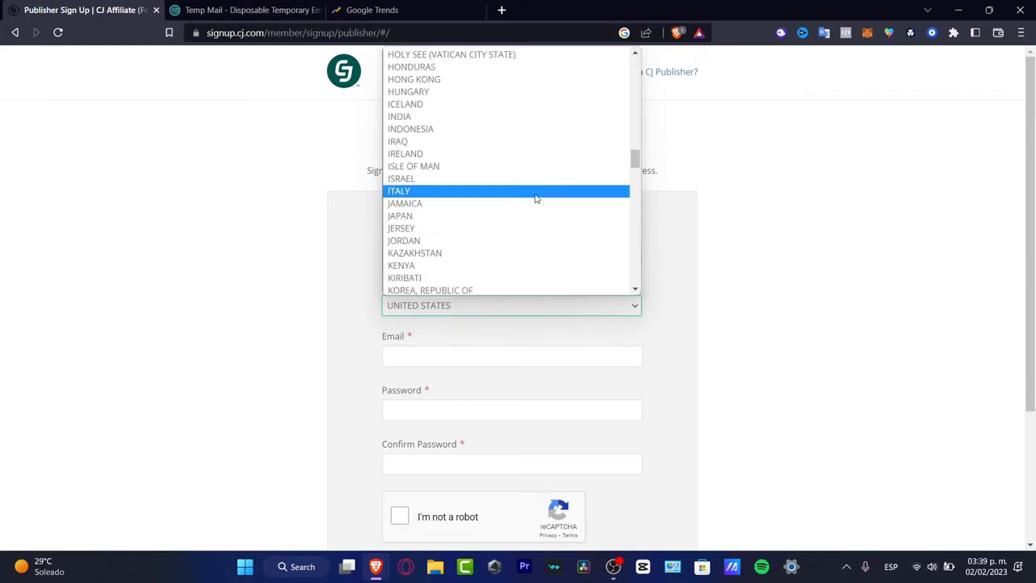
pyautogui.scroll(-5, 534, 143)
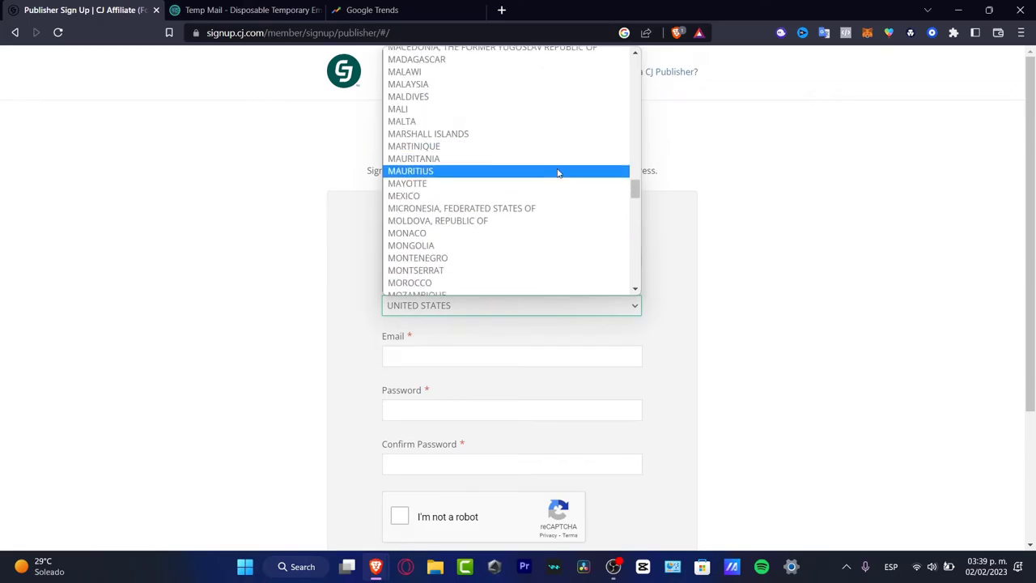
pyautogui.press('Escape')
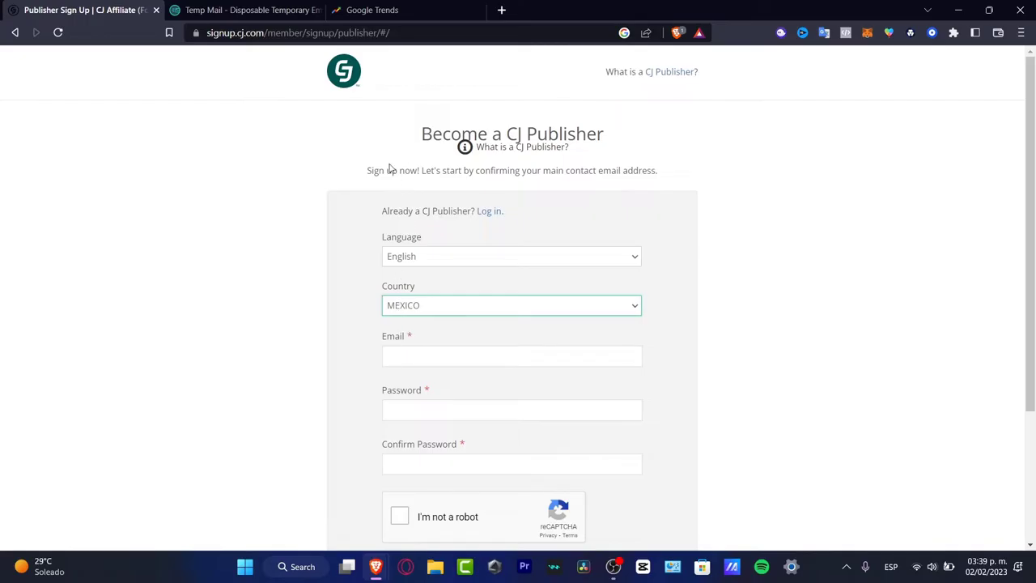
# Paste the email address and enter the account password.
pyautogui.click(537, 349)
pyautogui.hotkey('ctrl', 'v')
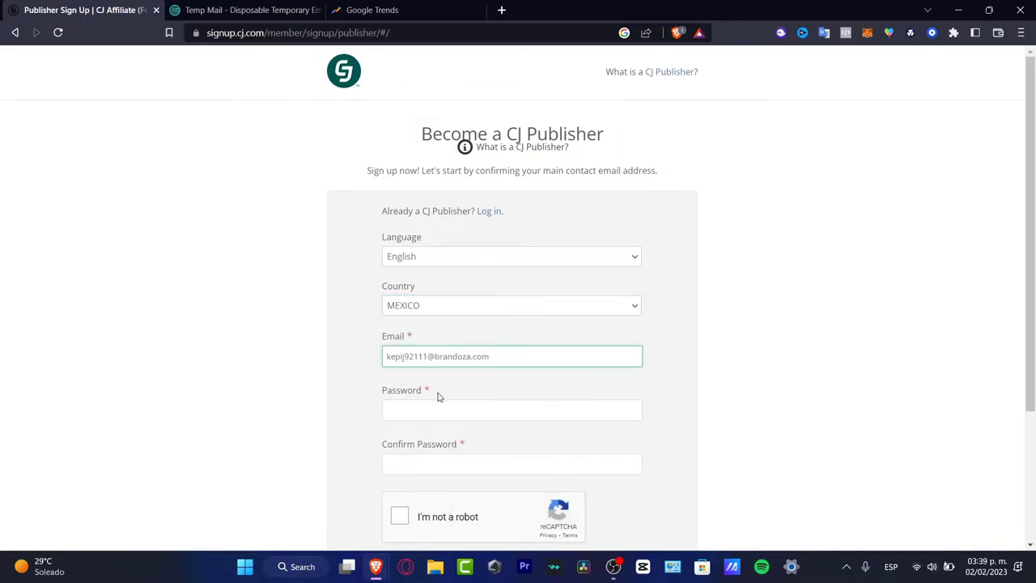
pyautogui.click(437, 417)
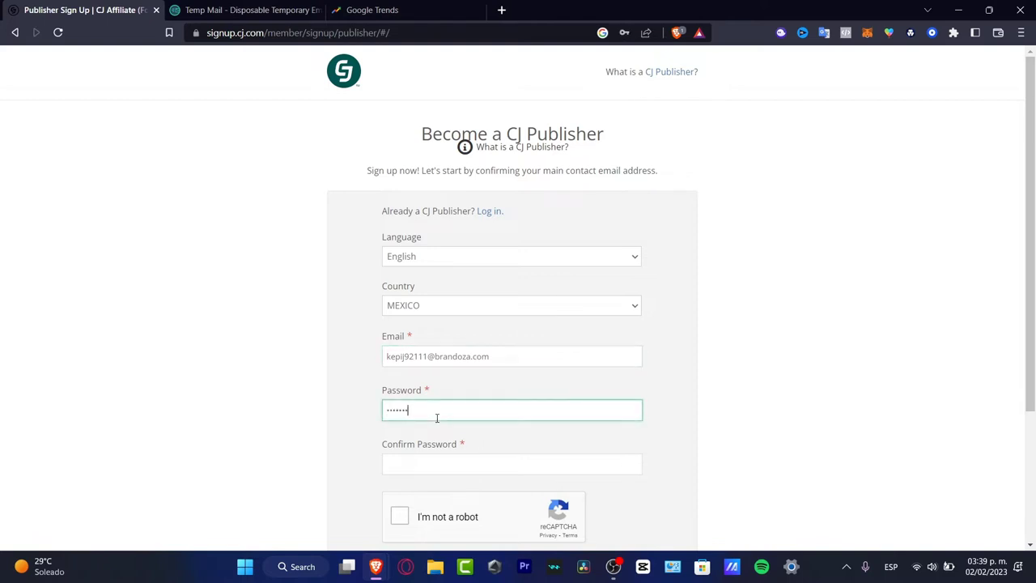
pyautogui.press('Tab')
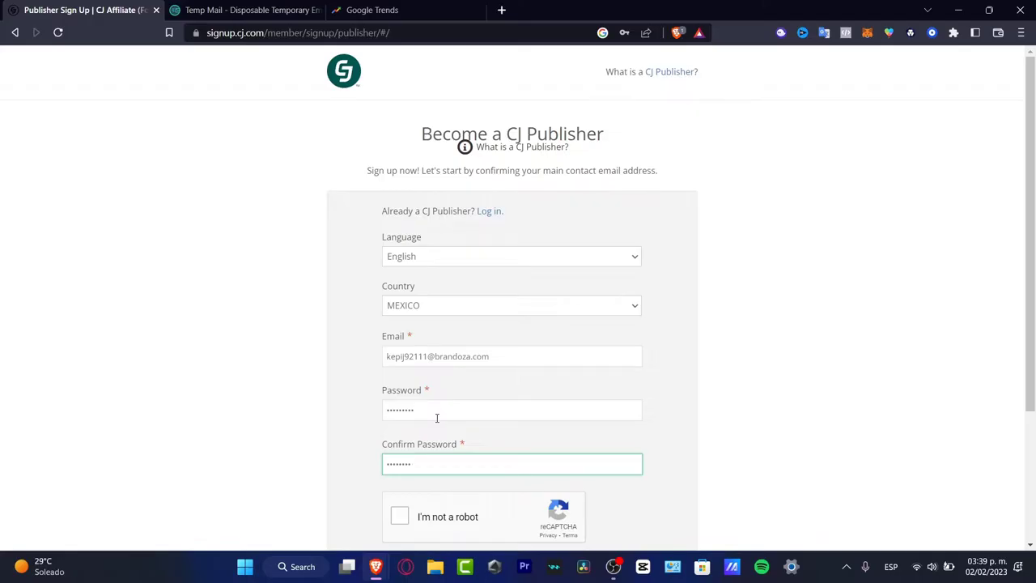
pyautogui.scroll(-3, 520, 457)
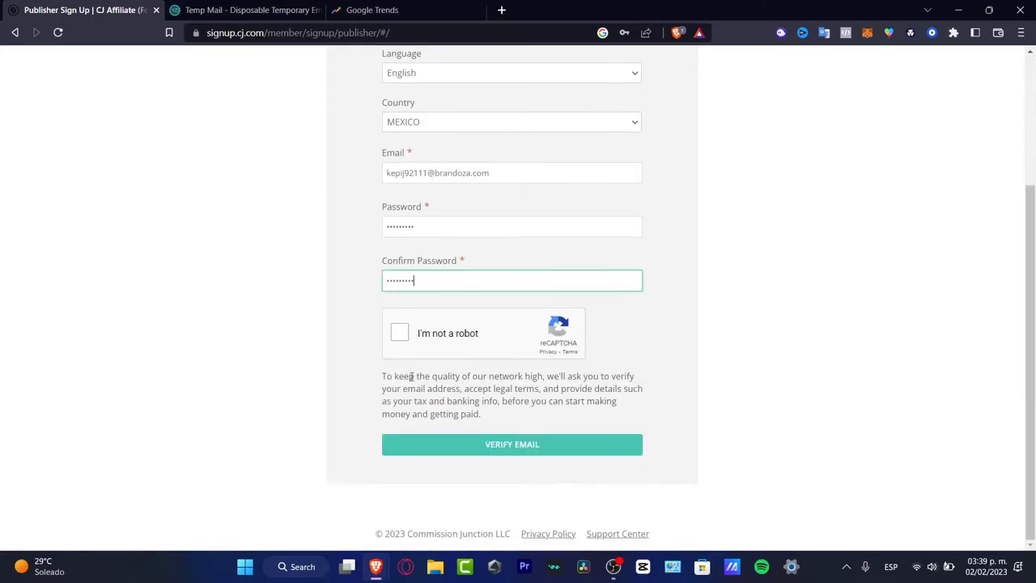
# Tick the reCAPTCHA box and mark the four crosswalk tiles.
pyautogui.click(400, 333)
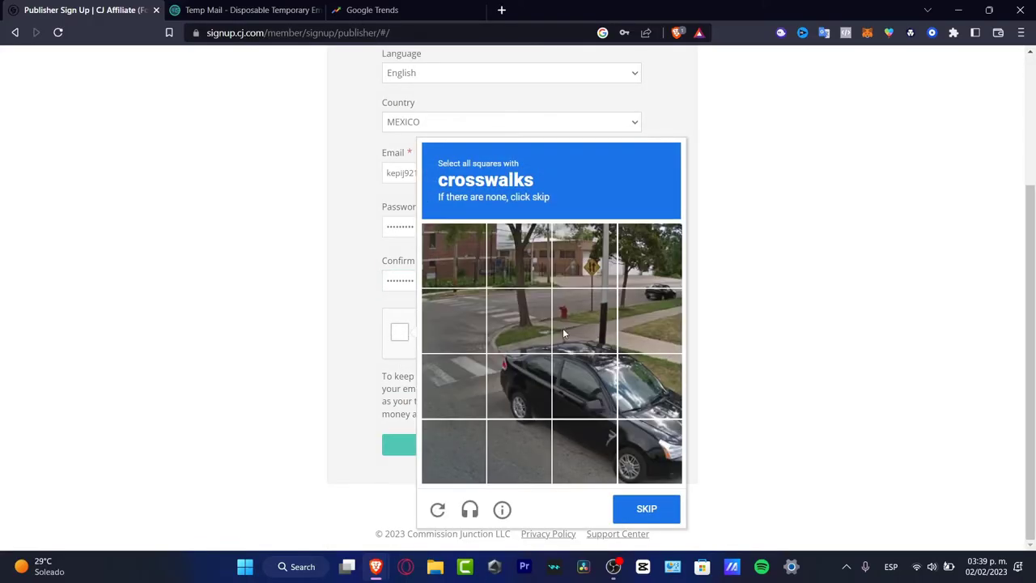
pyautogui.click(518, 319)
pyautogui.click(453, 386)
pyautogui.click(519, 385)
pyautogui.click(453, 320)
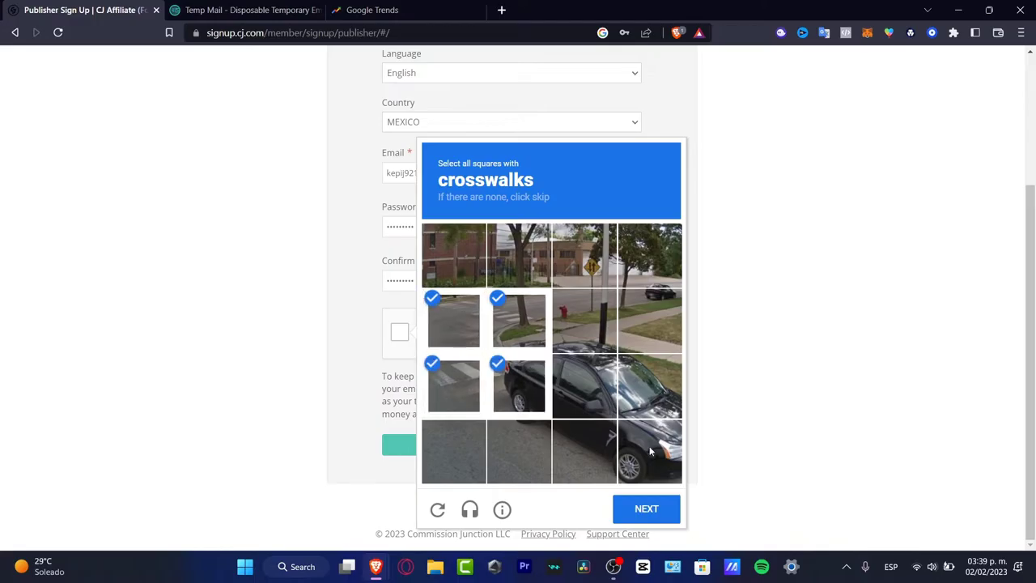
pyautogui.click(664, 508)
# Mark the six bicycle tiles, pass the captcha, submit for email verification and decline password saving.
pyautogui.click(584, 320)
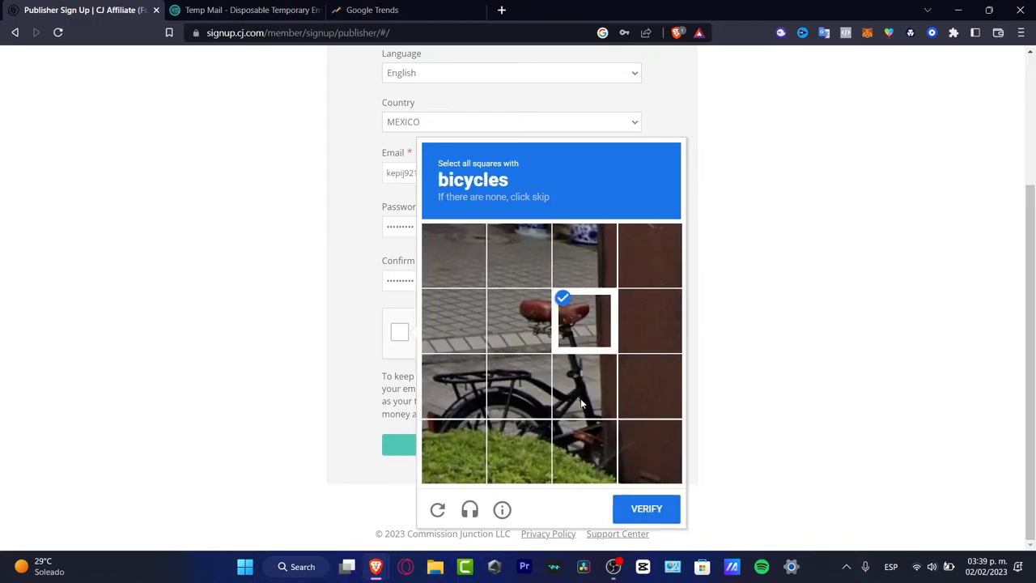
pyautogui.click(585, 385)
pyautogui.click(518, 385)
pyautogui.click(518, 320)
pyautogui.click(454, 385)
pyautogui.click(519, 451)
pyautogui.click(646, 508)
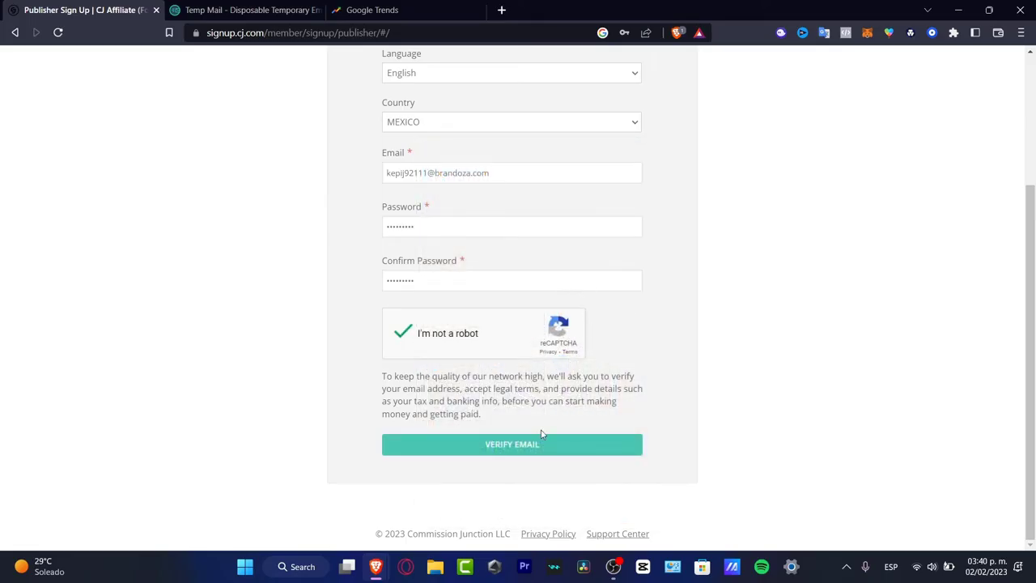
pyautogui.click(540, 444)
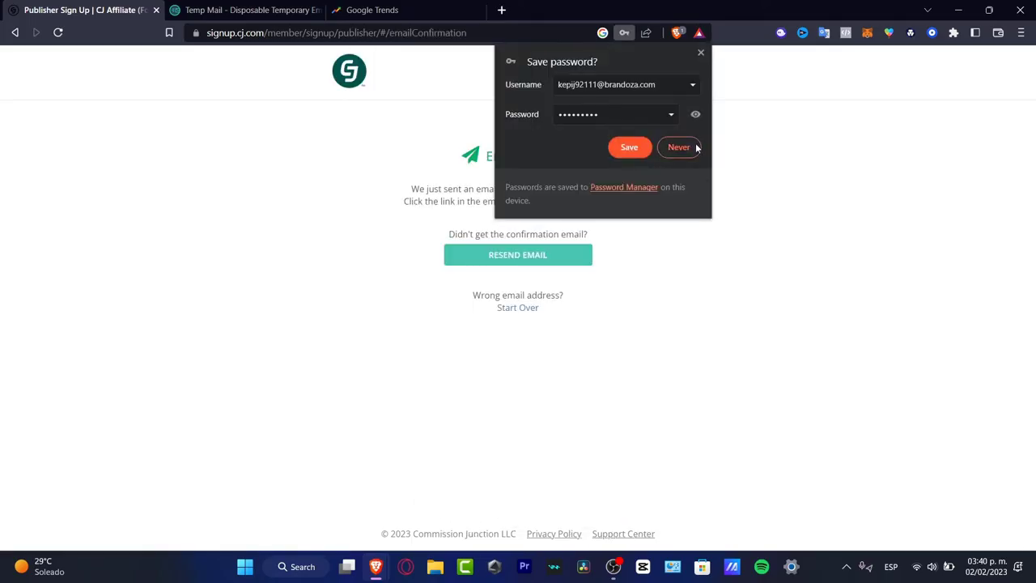
pyautogui.click(701, 53)
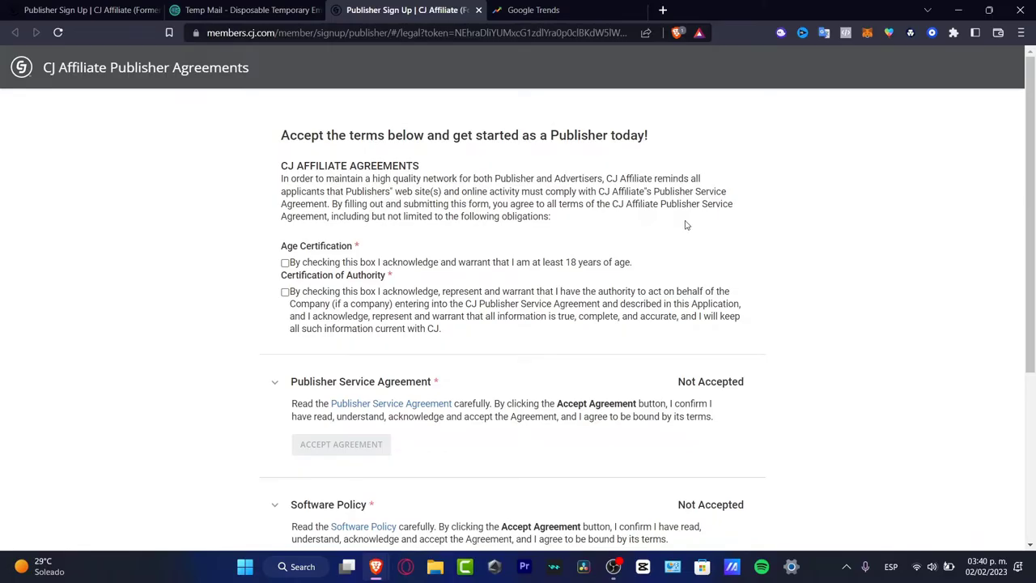
# Certify being 18+ with company authority and accept the Publisher Service Agreement.
pyautogui.click(372, 385)
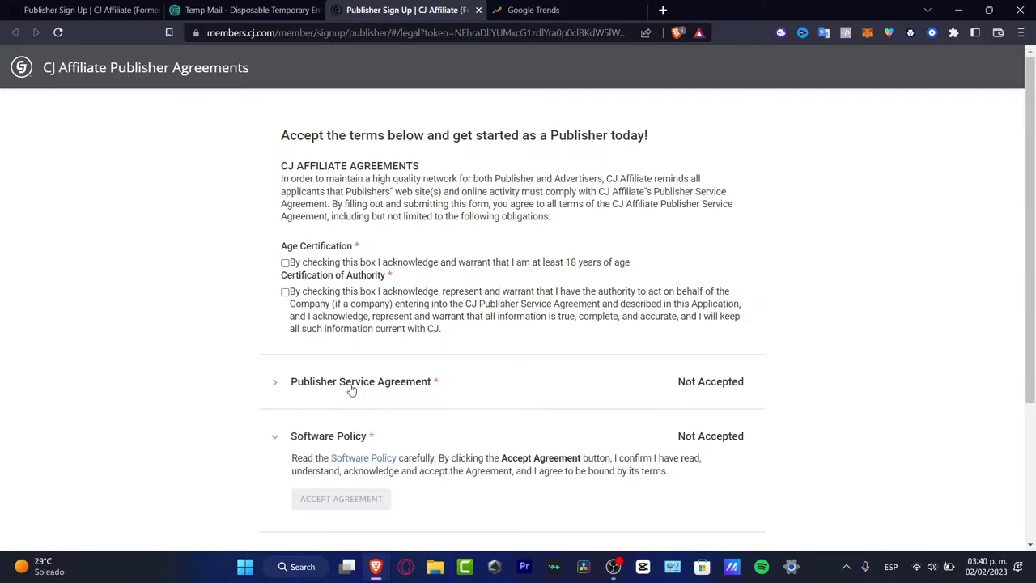
pyautogui.click(285, 262)
pyautogui.click(285, 291)
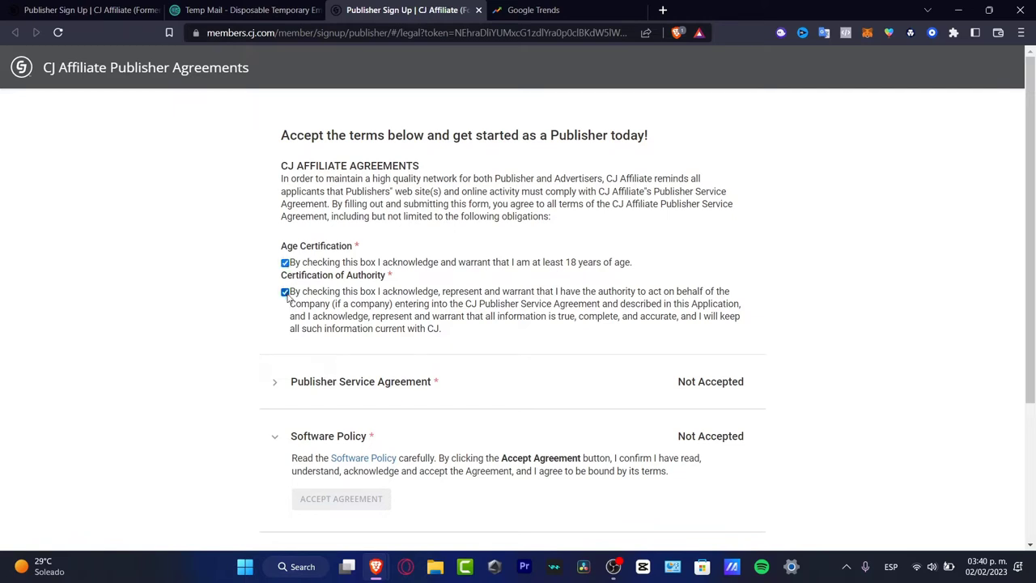
pyautogui.click(350, 384)
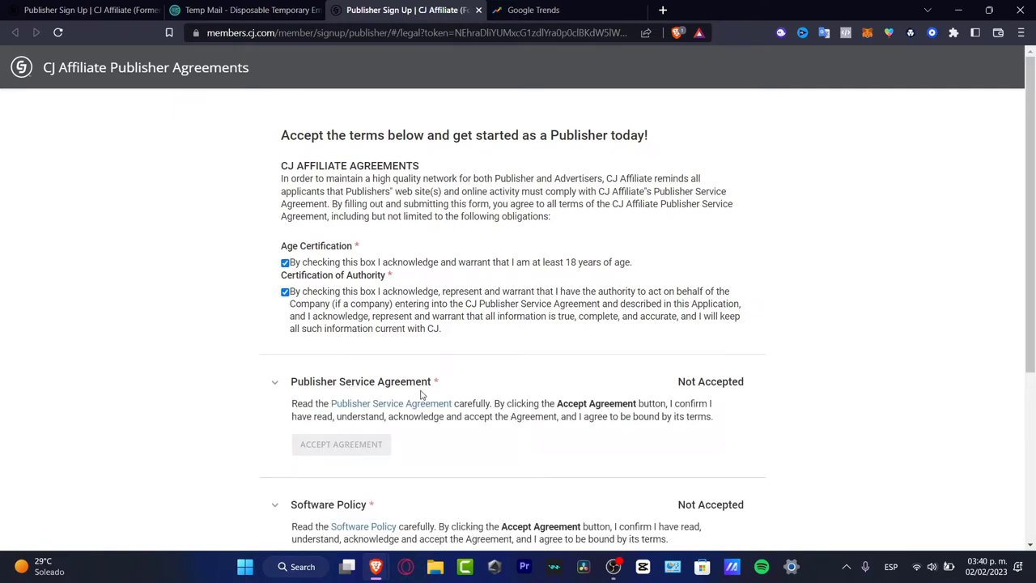
pyautogui.click(417, 405)
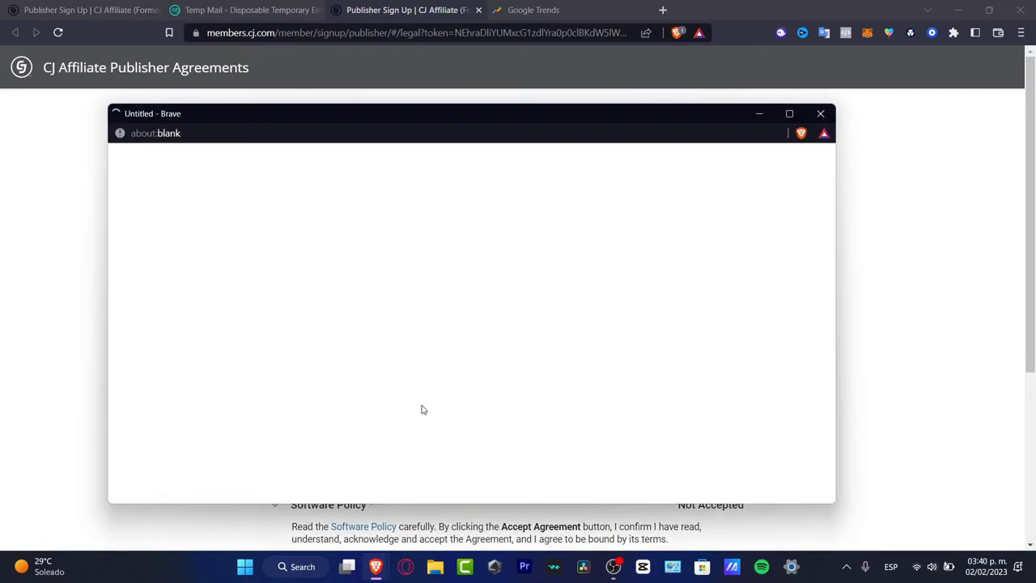
pyautogui.click(820, 114)
pyautogui.click(365, 452)
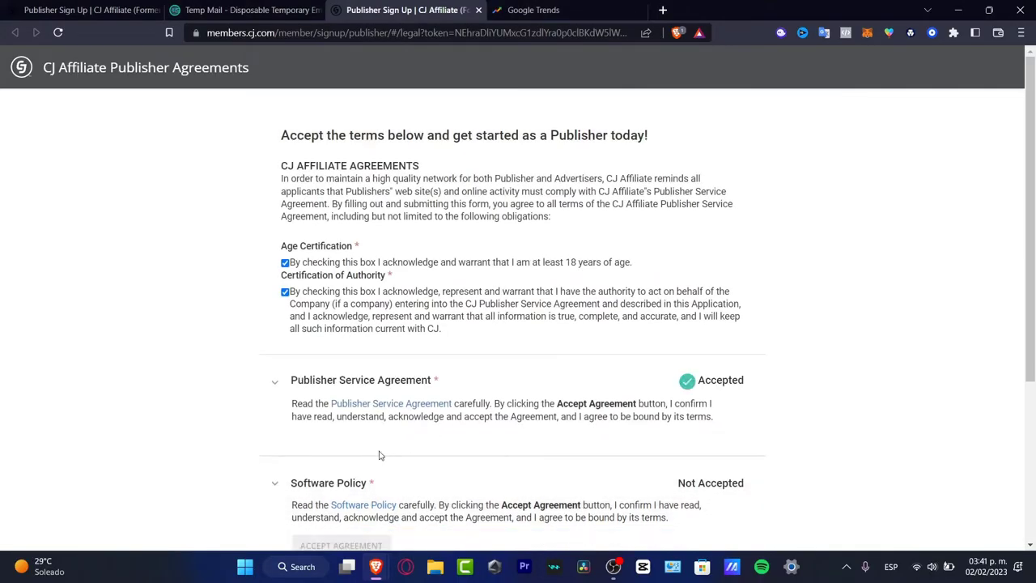
# Accept the Software Policy and Privacy Policy, then continue to the account.
pyautogui.scroll(-2, 719, 434)
pyautogui.click(362, 305)
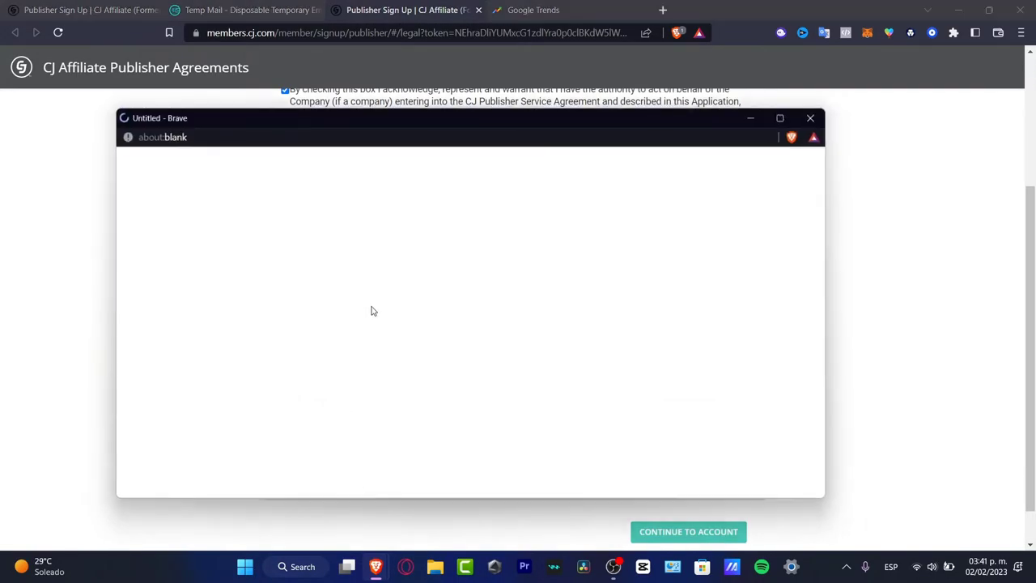
pyautogui.click(824, 118)
pyautogui.click(363, 348)
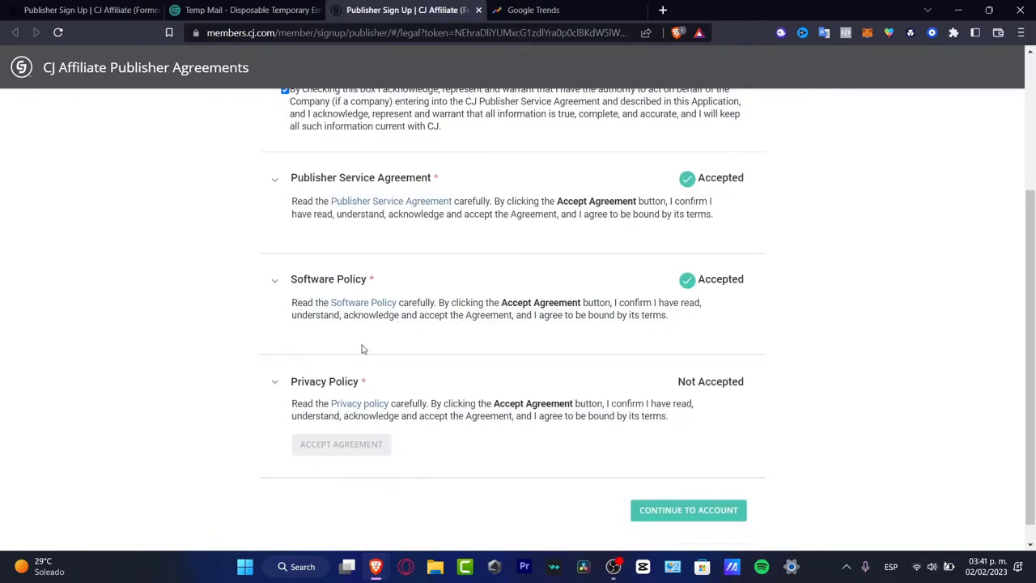
pyautogui.click(371, 405)
pyautogui.click(823, 115)
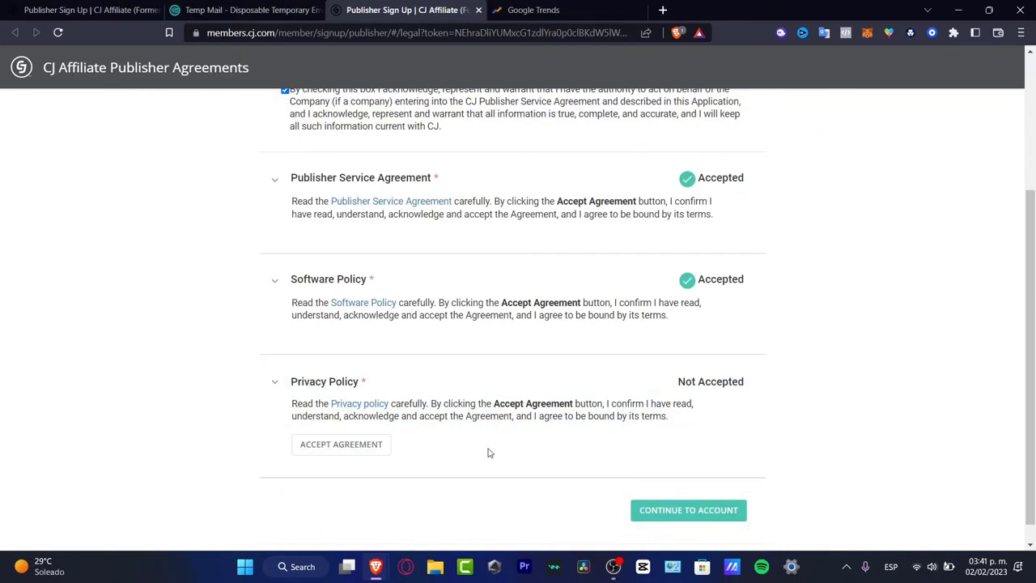
pyautogui.click(384, 444)
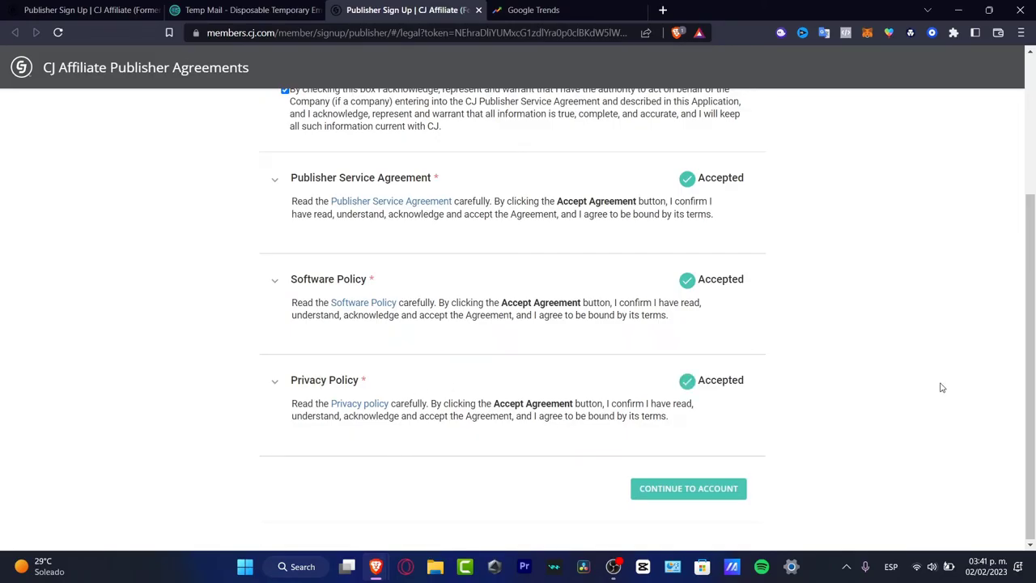
pyautogui.scroll(3, 943, 389)
pyautogui.scroll(-3, 942, 390)
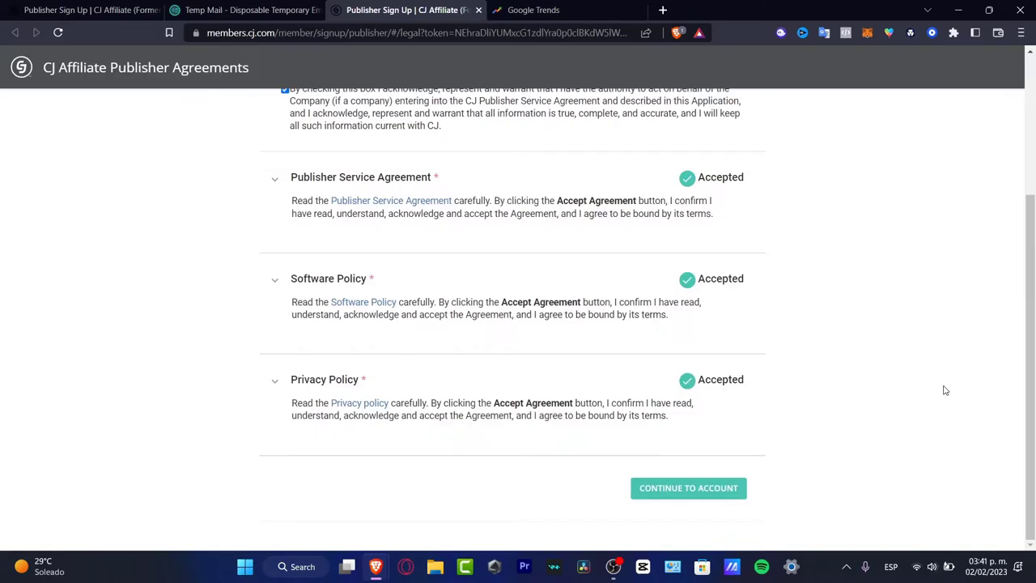
pyautogui.click(730, 487)
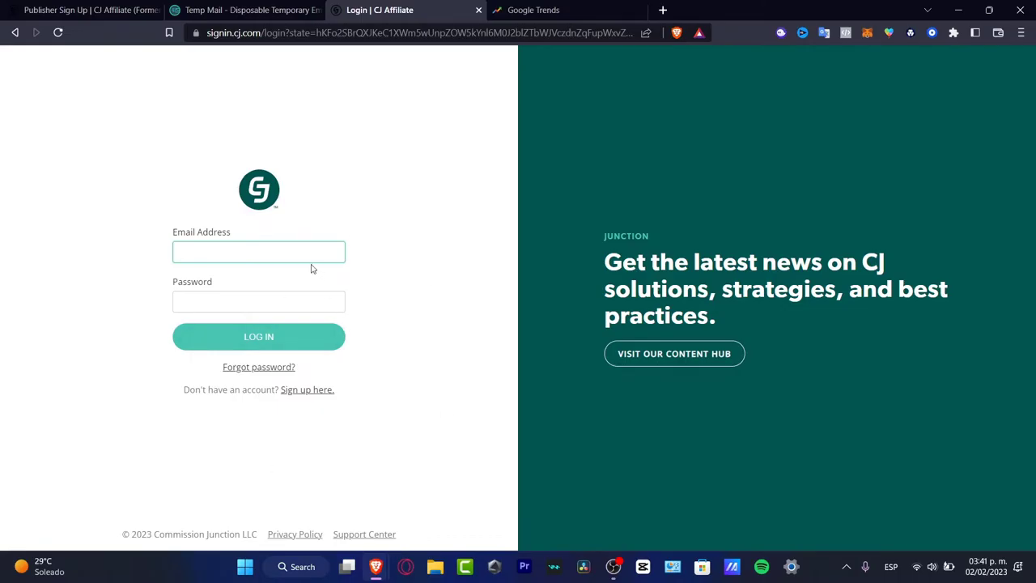
# Log in with the saved email address and the account password.
pyautogui.hotkey('ctrl', 'v')
pyautogui.click(291, 301)
pyautogui.write('k')
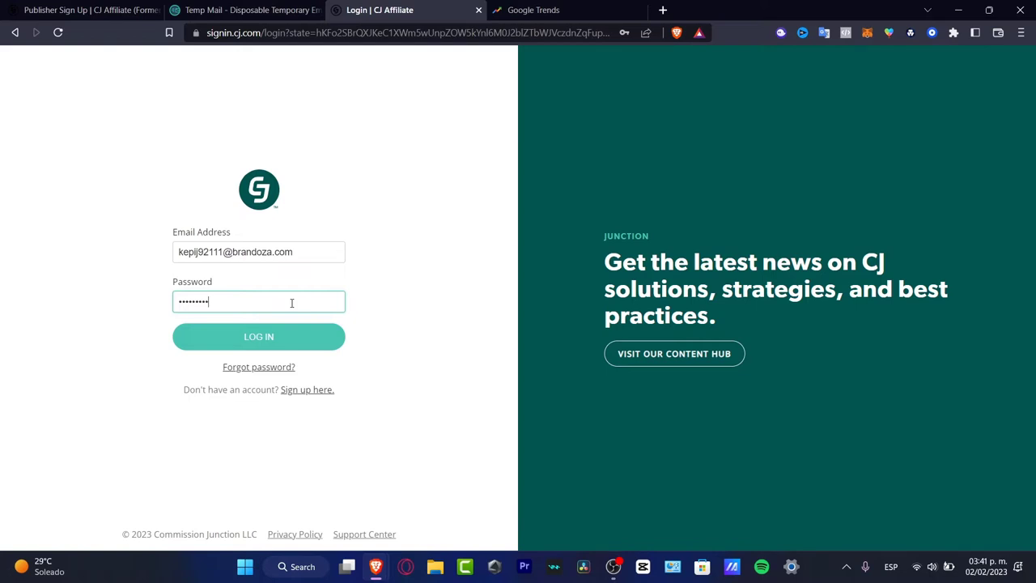
pyautogui.click(301, 335)
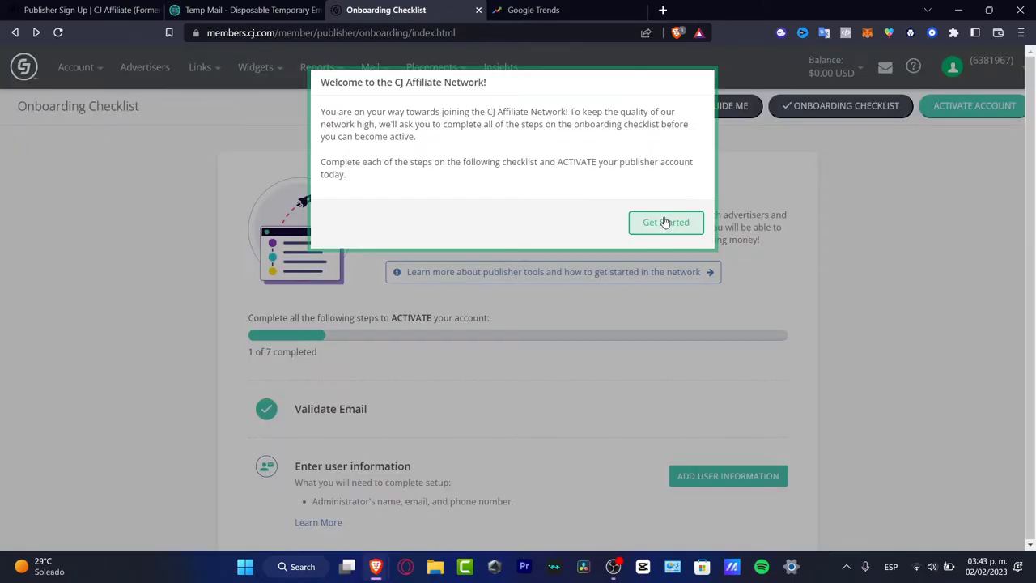
# Dismiss the welcome message and highlight the checklist heading and Enter user information step.
pyautogui.click(682, 228)
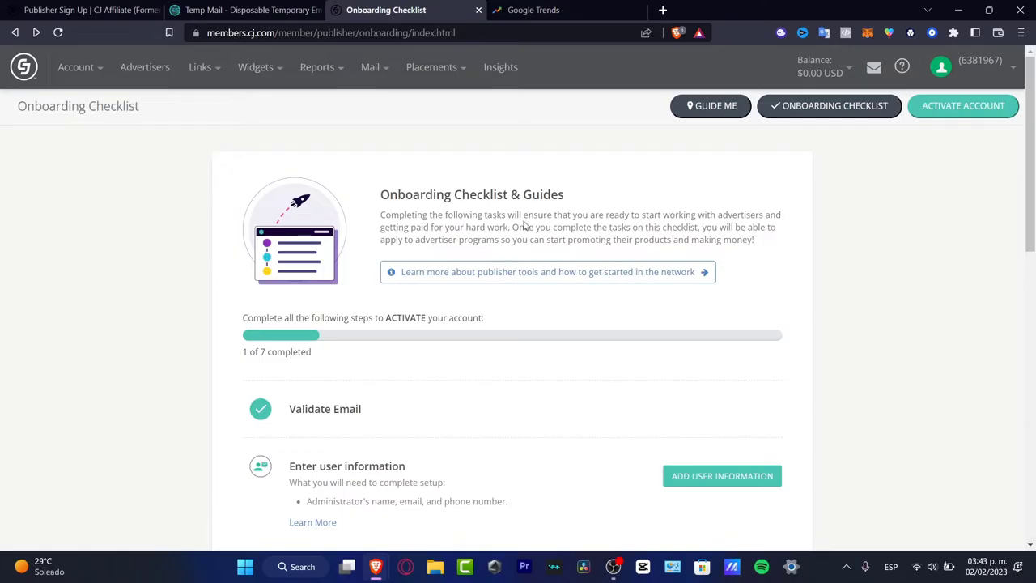
pyautogui.moveTo(476, 194); pyautogui.dragTo(564, 199)
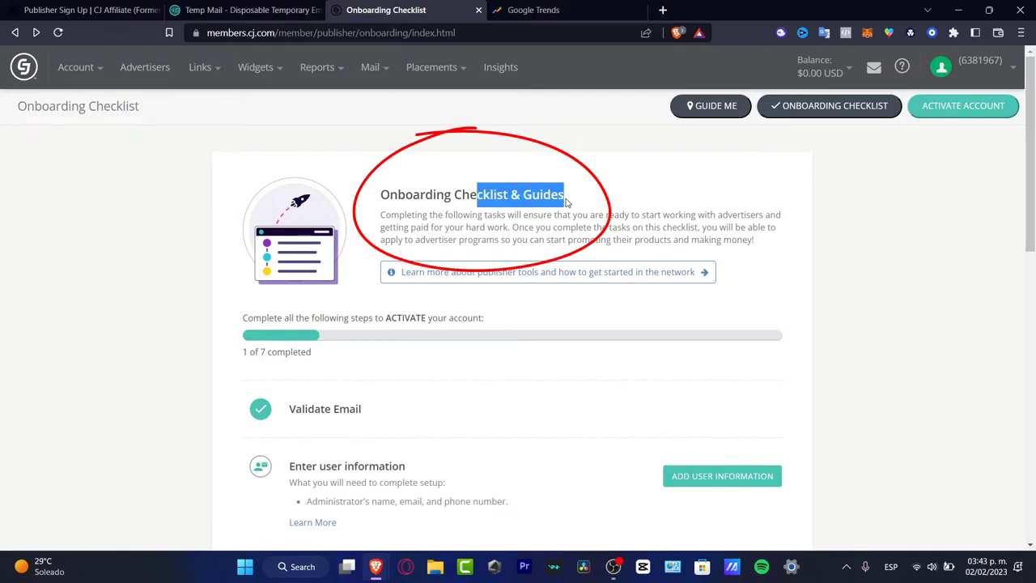
pyautogui.scroll(-3, 684, 467)
pyautogui.moveTo(406, 264); pyautogui.dragTo(294, 261)
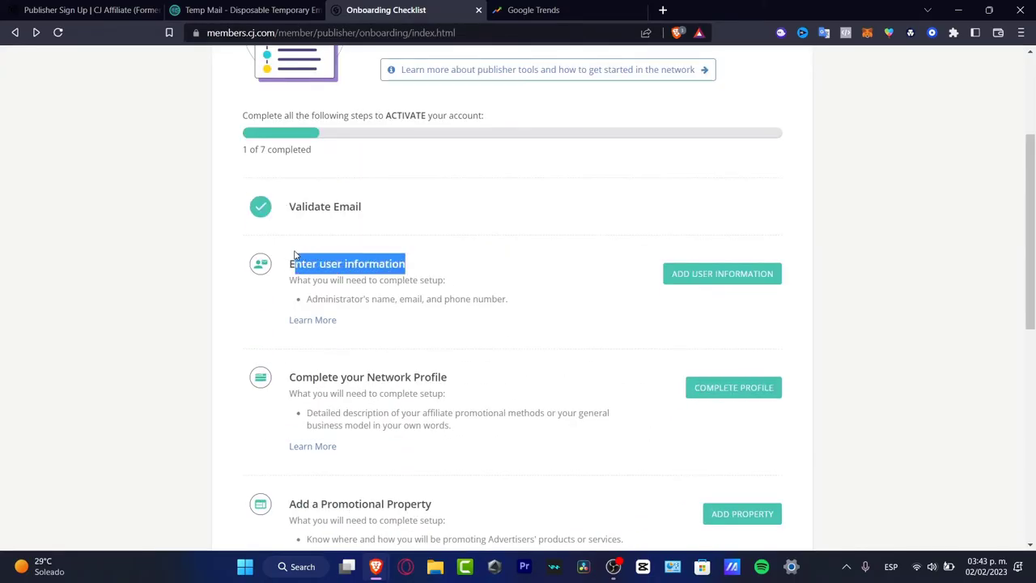
pyautogui.scroll(-3, 476, 382)
# Highlight the Promotional Property, payment information and final questions checklist steps.
pyautogui.moveTo(466, 184); pyautogui.dragTo(319, 188)
pyautogui.moveTo(450, 308); pyautogui.dragTo(288, 312)
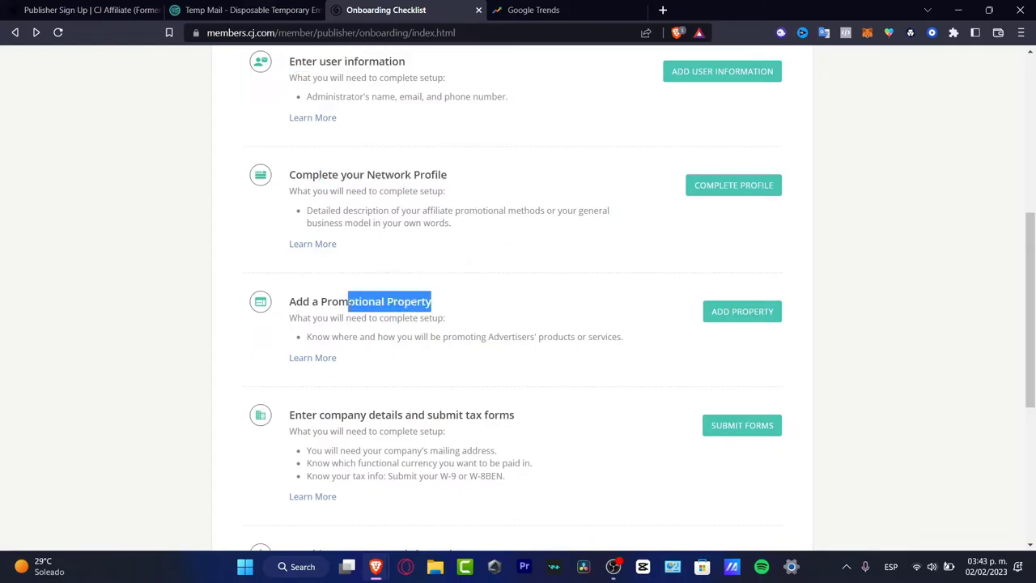
pyautogui.moveTo(521, 414); pyautogui.dragTo(366, 415)
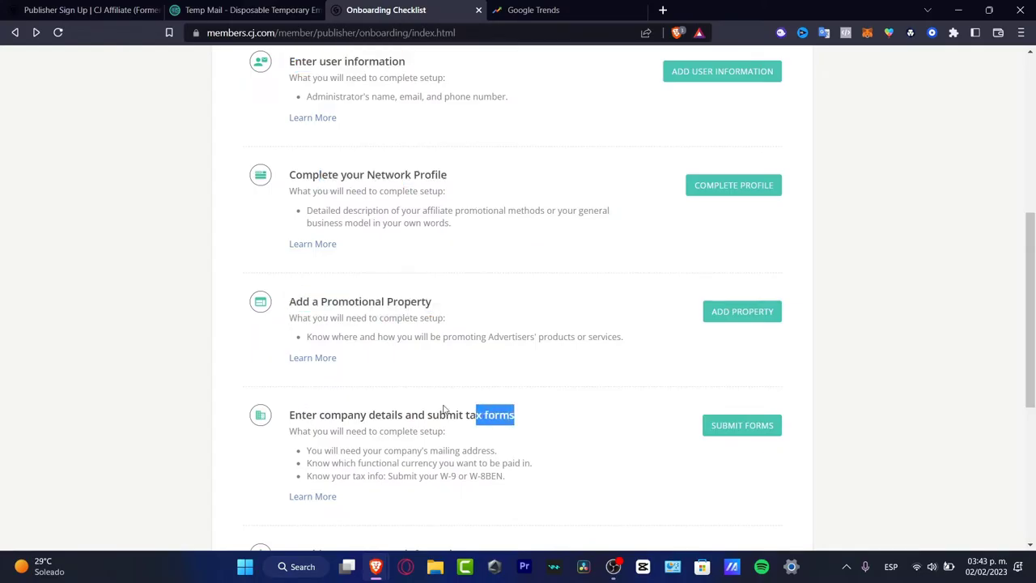
pyautogui.scroll(-3, 466, 407)
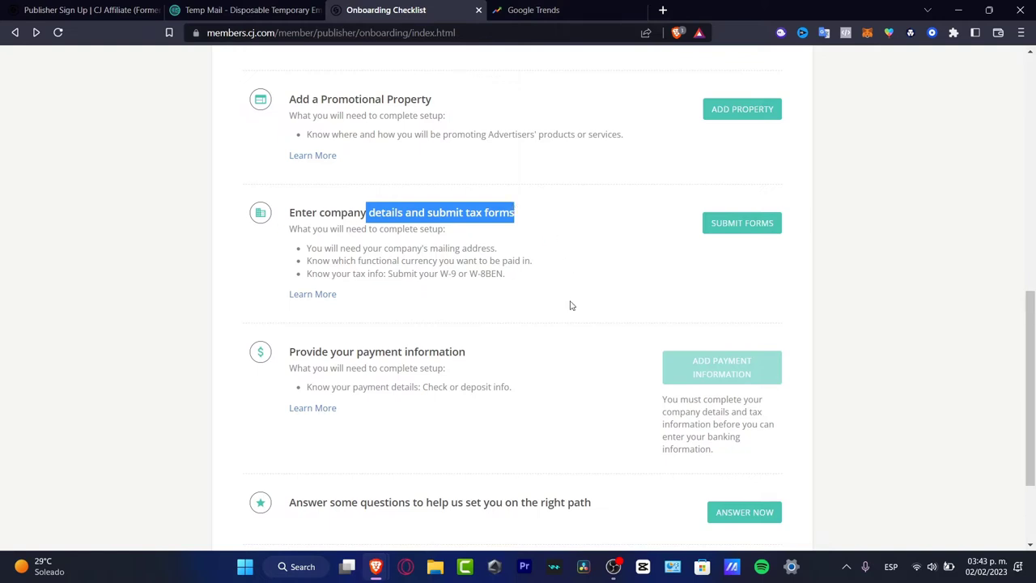
pyautogui.moveTo(466, 351); pyautogui.dragTo(322, 351)
pyautogui.scroll(-2, 566, 330)
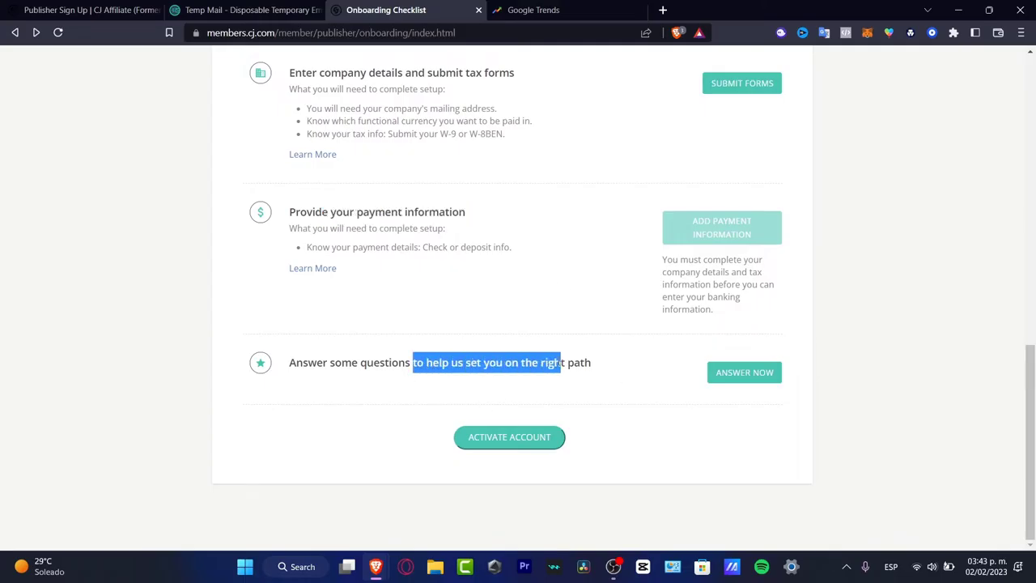
pyautogui.moveTo(560, 362); pyautogui.dragTo(593, 364)
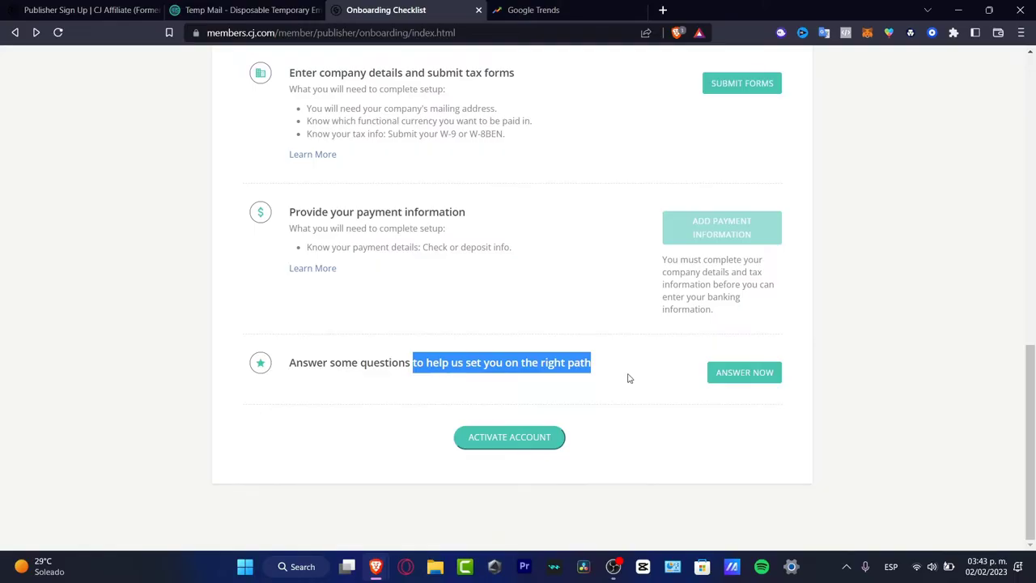
pyautogui.scroll(-2, 627, 384)
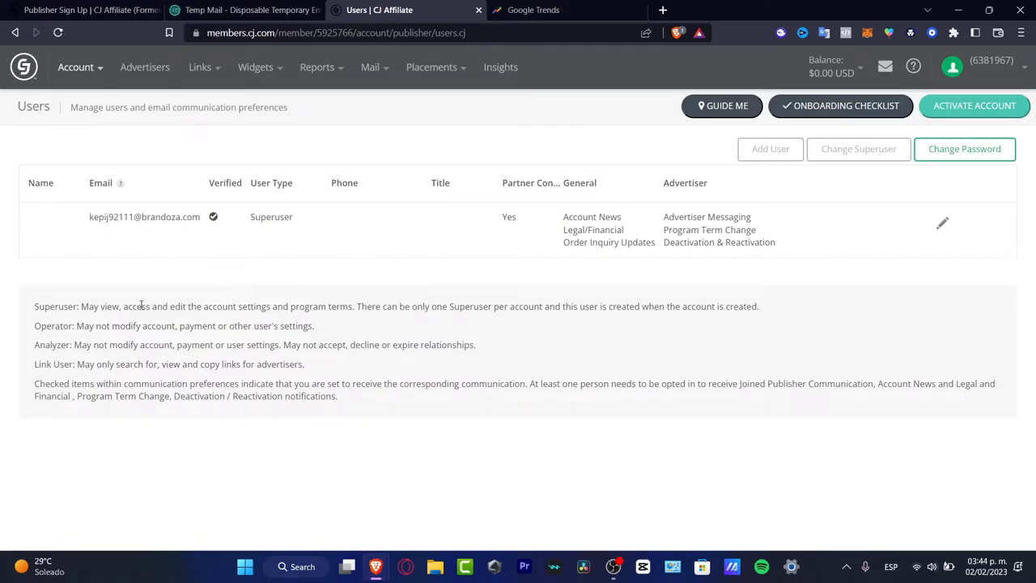
# Highlight the Superuser permissions description, then start activating the publisher account.
pyautogui.moveTo(136, 304); pyautogui.dragTo(267, 321)
pyautogui.click(269, 322)
pyautogui.click(975, 105)
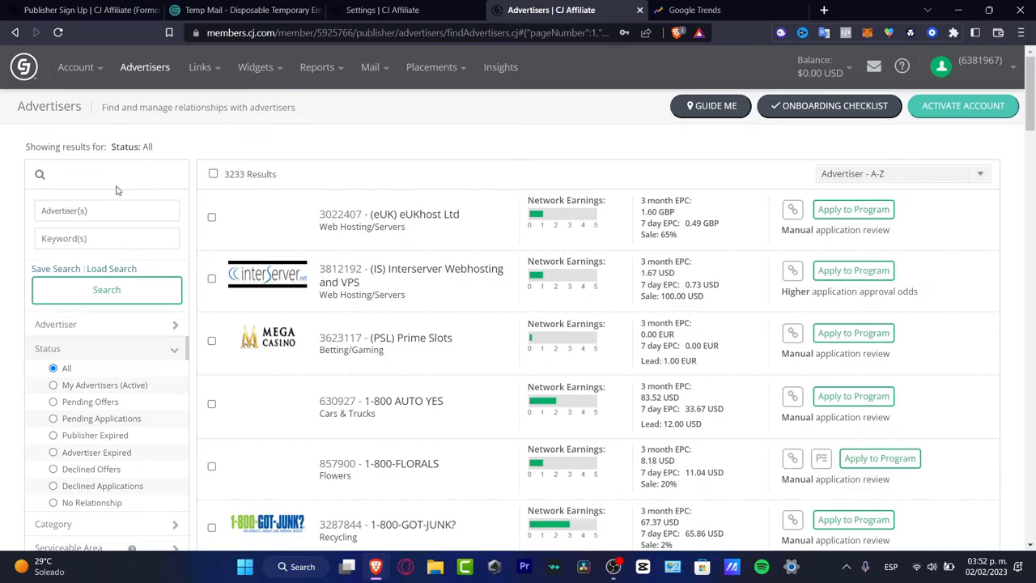
pyautogui.scroll(-5, 624, 282)
pyautogui.scroll(-5, 623, 285)
pyautogui.scroll(-5, 623, 284)
pyautogui.scroll(-5, 622, 286)
pyautogui.scroll(-5, 621, 286)
pyautogui.scroll(-5, 624, 286)
pyautogui.scroll(5, 626, 288)
pyautogui.scroll(5, 626, 287)
pyautogui.scroll(5, 625, 287)
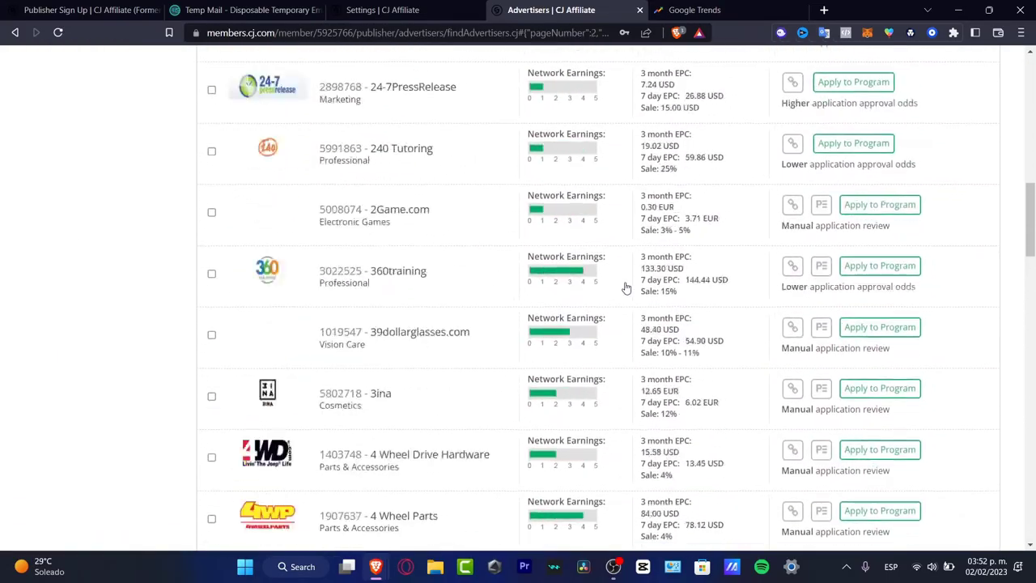
pyautogui.scroll(3, 625, 287)
pyautogui.scroll(3, 626, 287)
pyautogui.scroll(3, 626, 287)
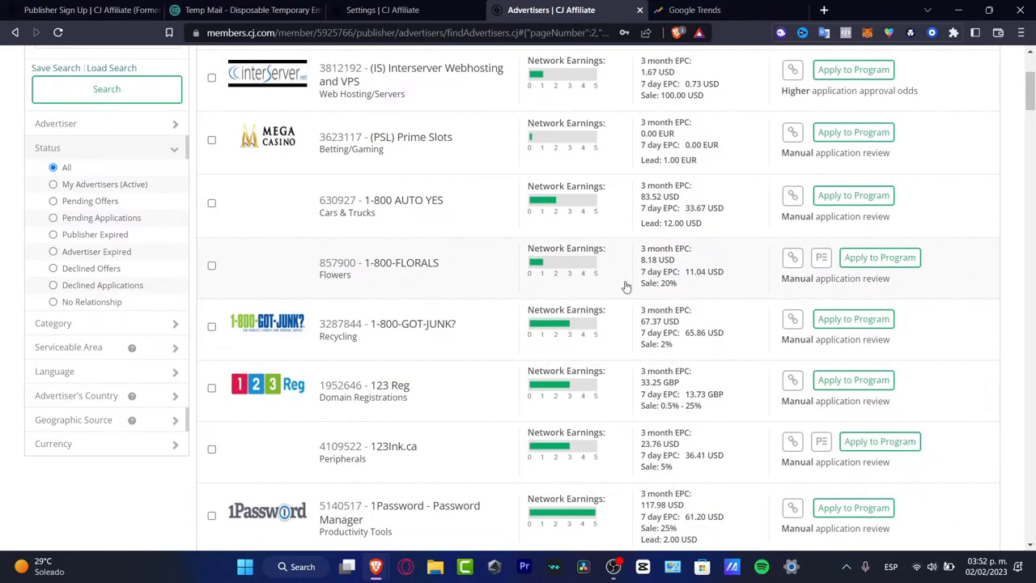
pyautogui.scroll(1, 457, 294)
pyautogui.scroll(2, 457, 294)
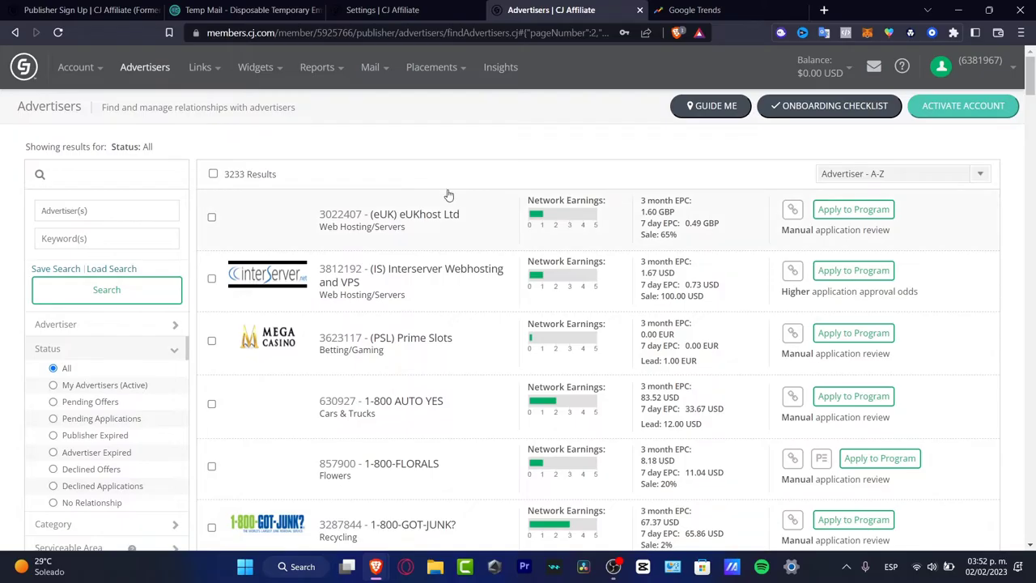
# Check the advertiser name and keyword search fields and expand the Advertiser filter.
pyautogui.click(123, 212)
pyautogui.click(128, 241)
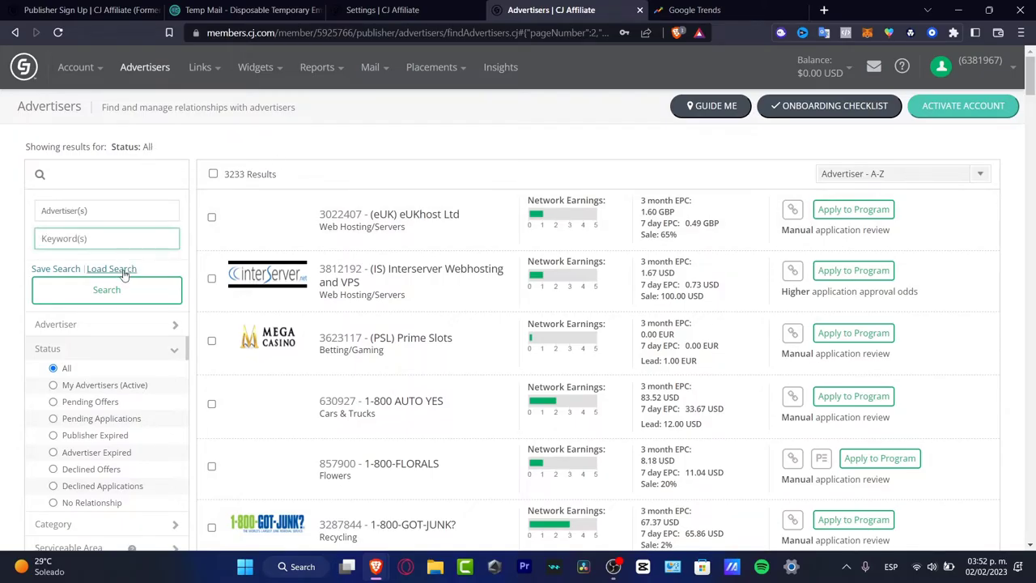
pyautogui.click(122, 268)
pyautogui.click(154, 324)
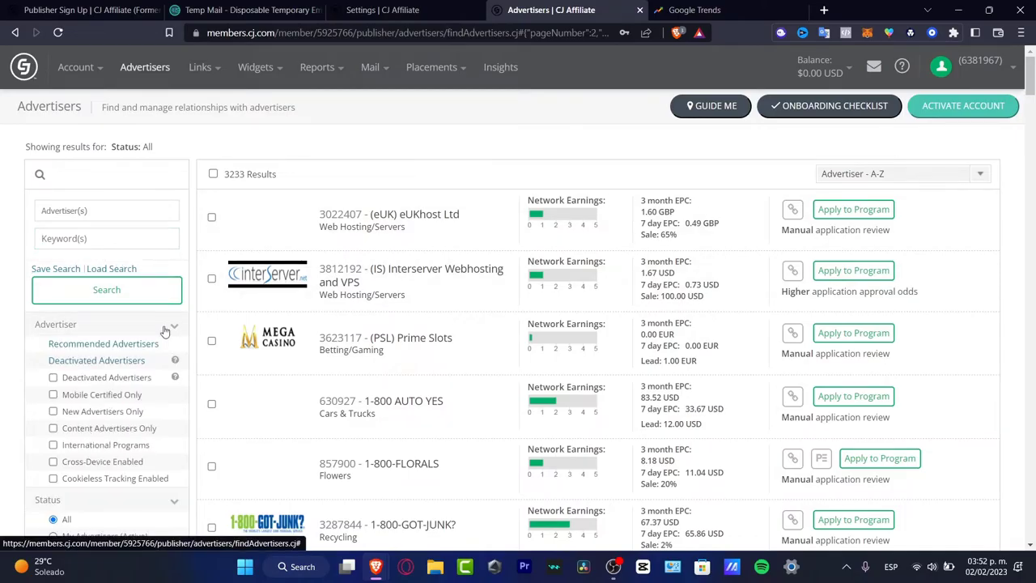
pyautogui.scroll(-2, 165, 316)
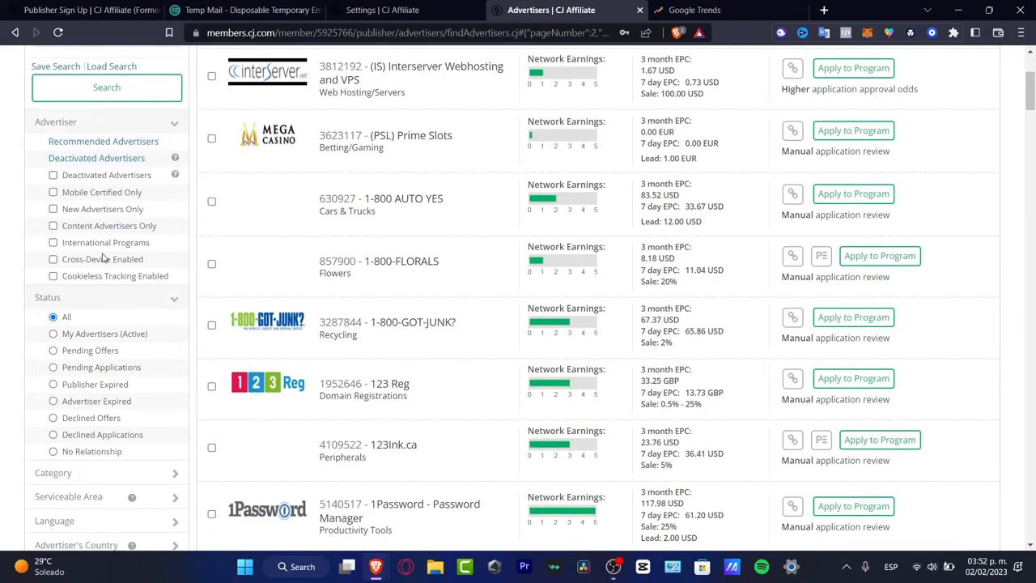
pyautogui.scroll(-1, 159, 443)
pyautogui.scroll(-2, 159, 444)
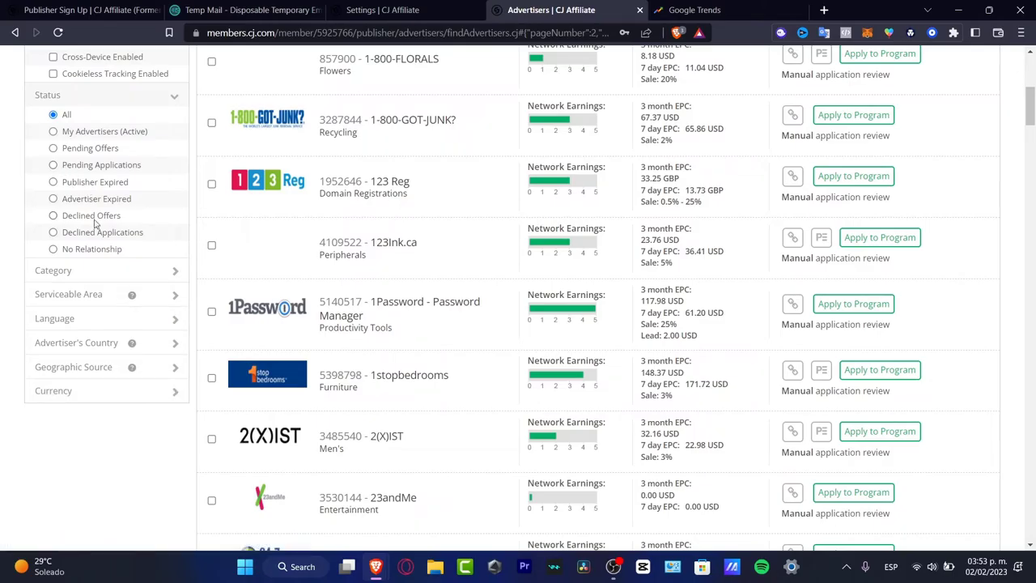
# Filter advertisers to English language and the United States serviceable area.
pyautogui.click(79, 323)
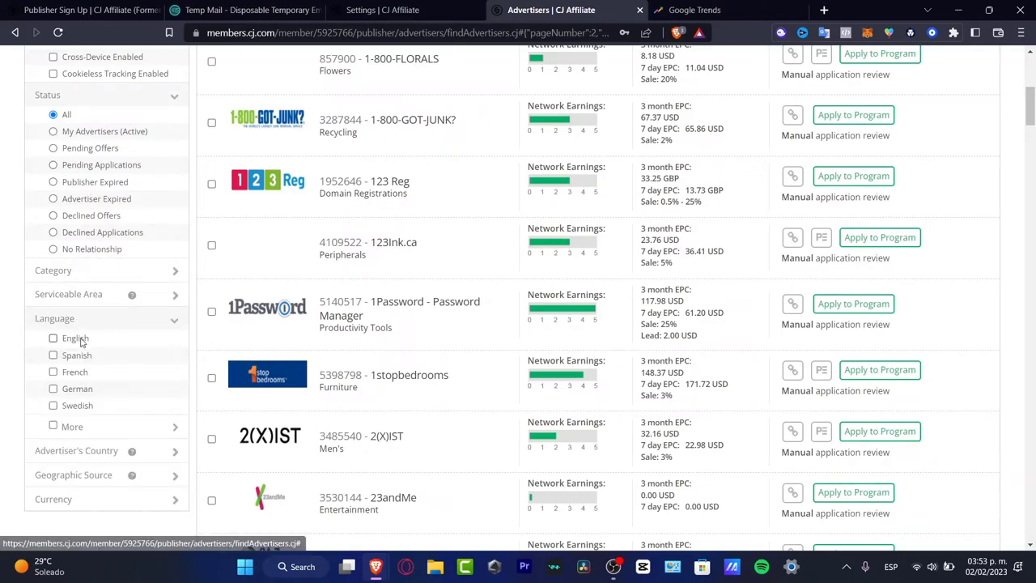
pyautogui.click(54, 338)
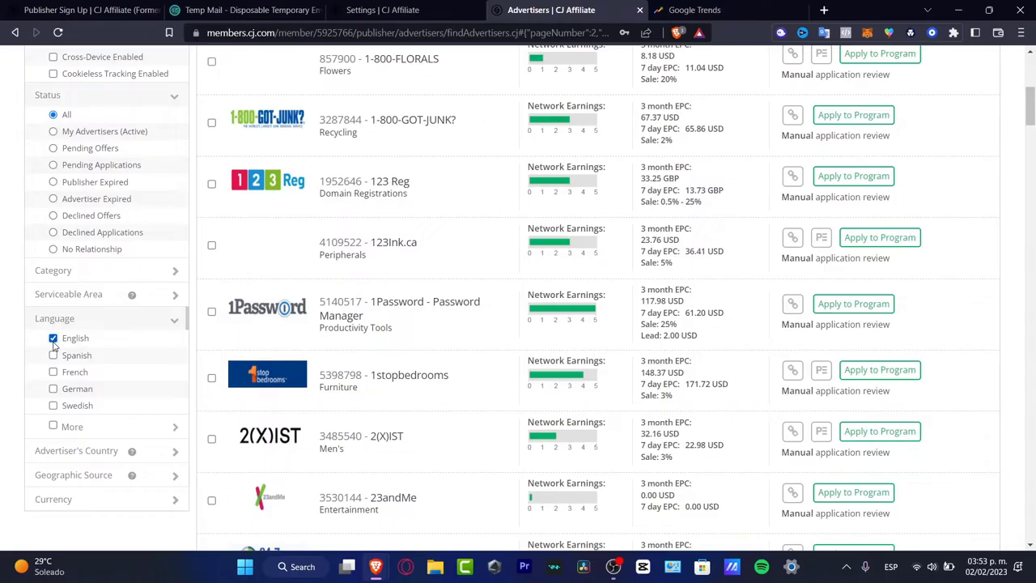
pyautogui.click(87, 294)
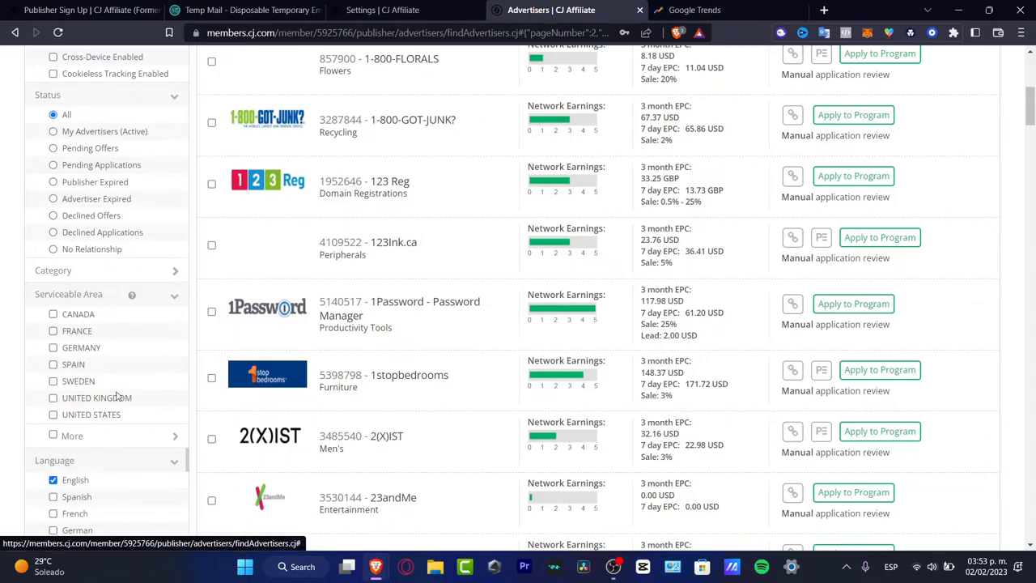
pyautogui.click(54, 415)
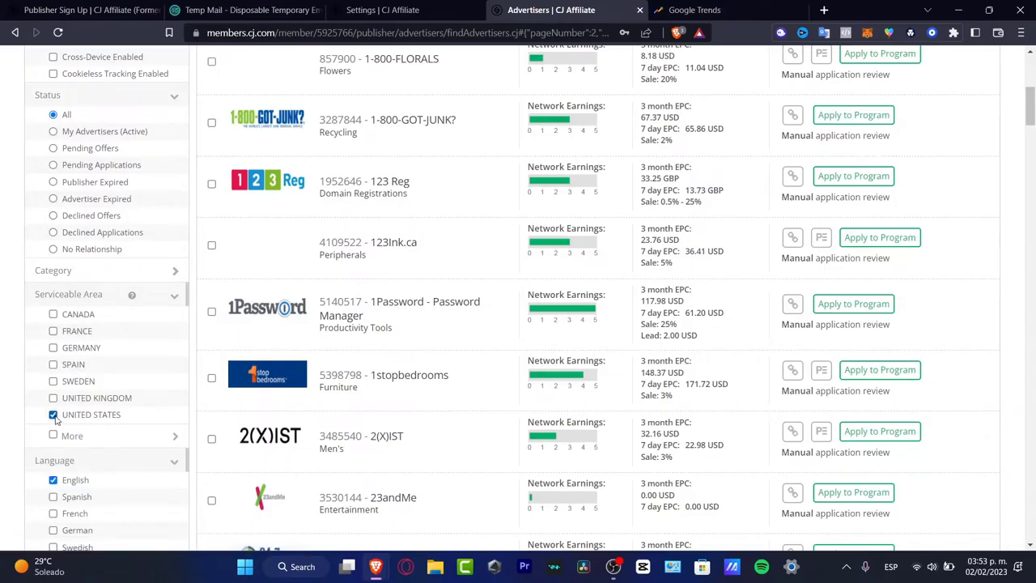
# Add the Art/Photo/Music category filter and expand the Currency filter.
pyautogui.click(95, 275)
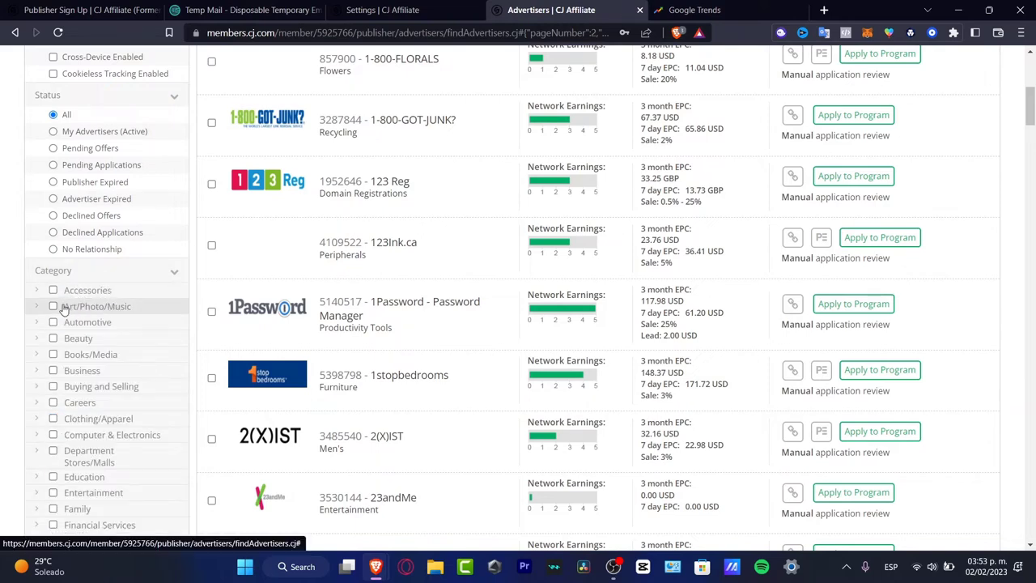
pyautogui.click(105, 306)
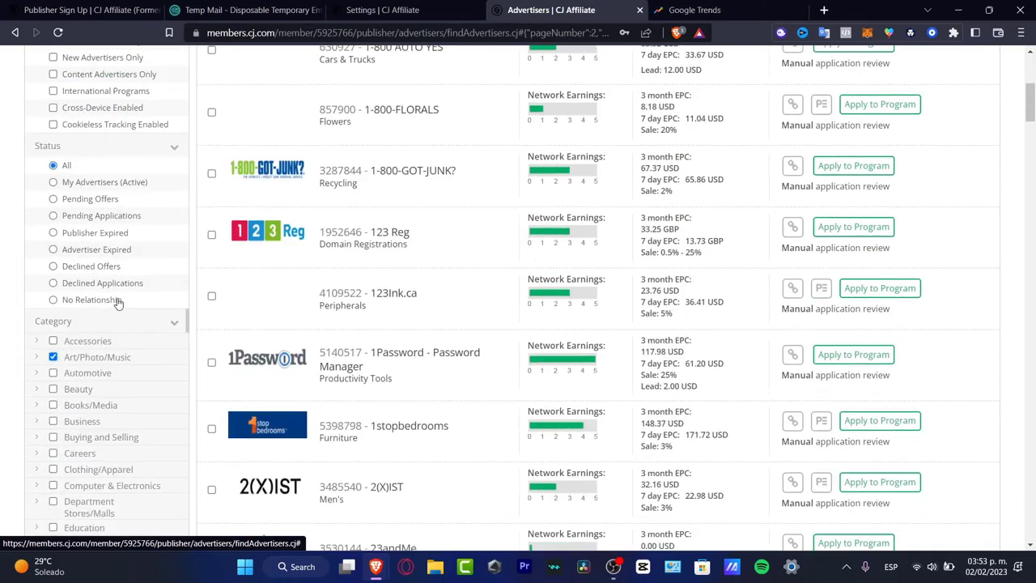
pyautogui.scroll(-5, 118, 303)
pyautogui.scroll(-4, 121, 301)
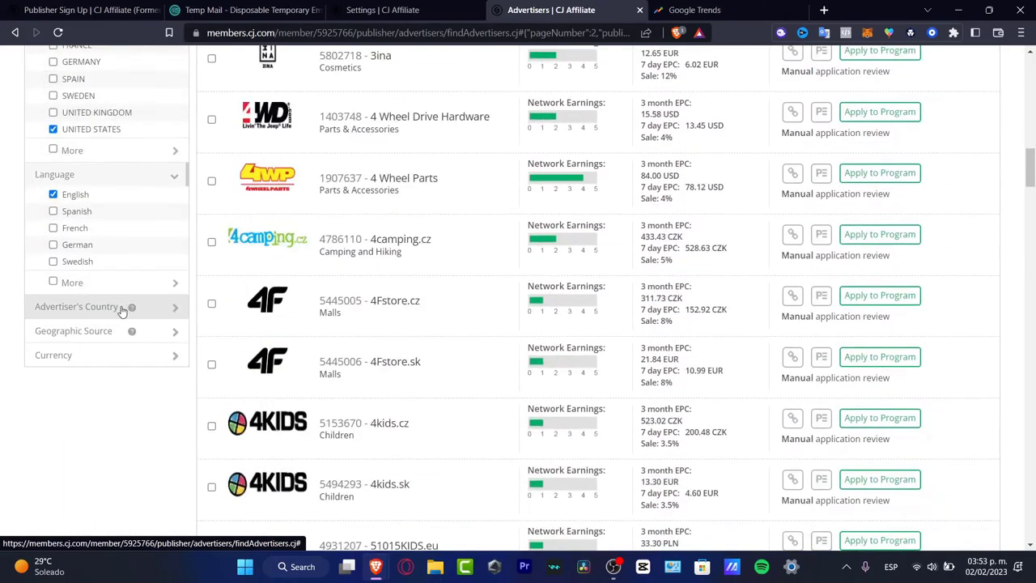
pyautogui.click(109, 356)
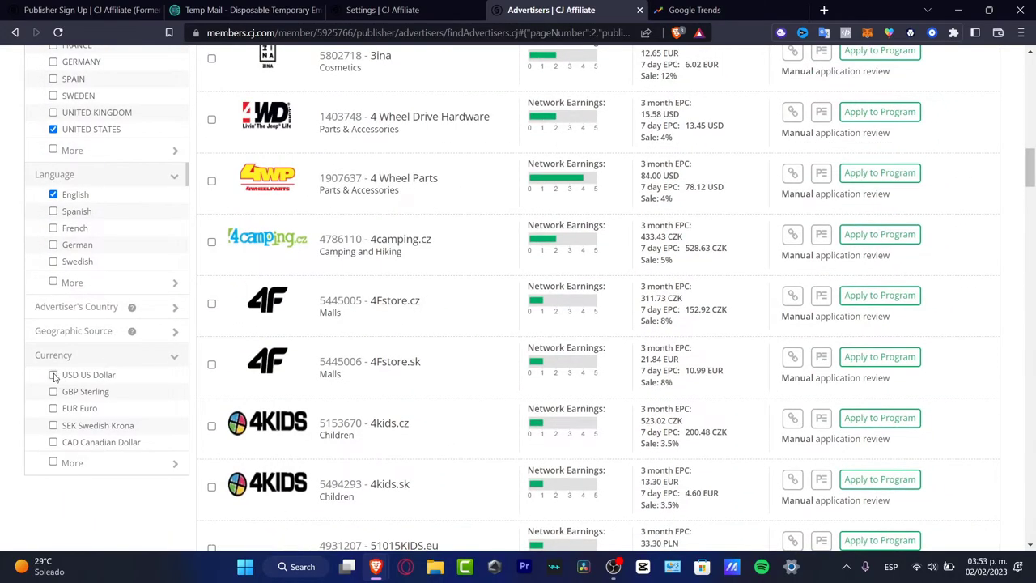
pyautogui.scroll(4, 54, 377)
pyautogui.scroll(6, 81, 340)
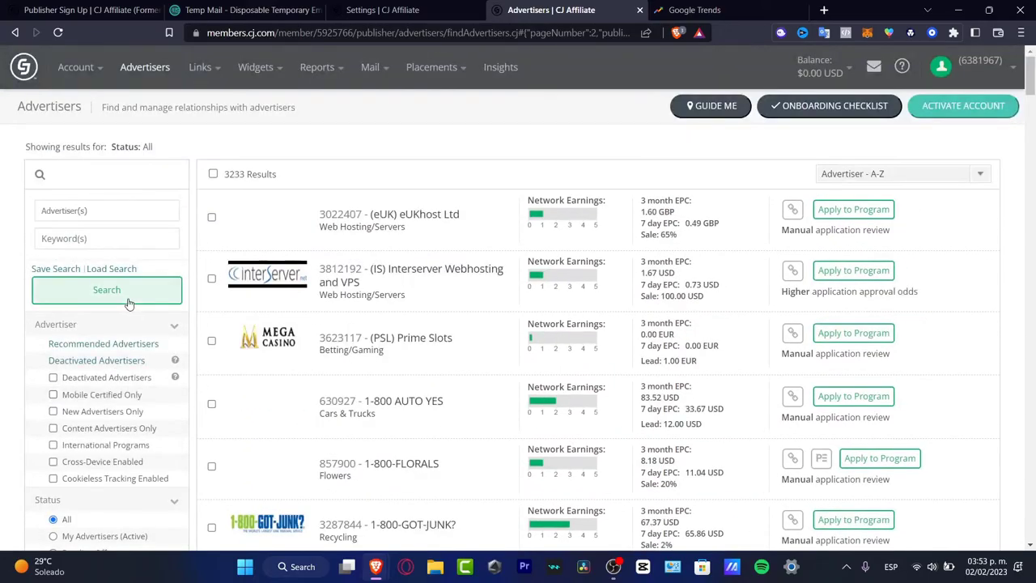
# Run the filtered search and open the CVS Photo program's details.
pyautogui.click(126, 301)
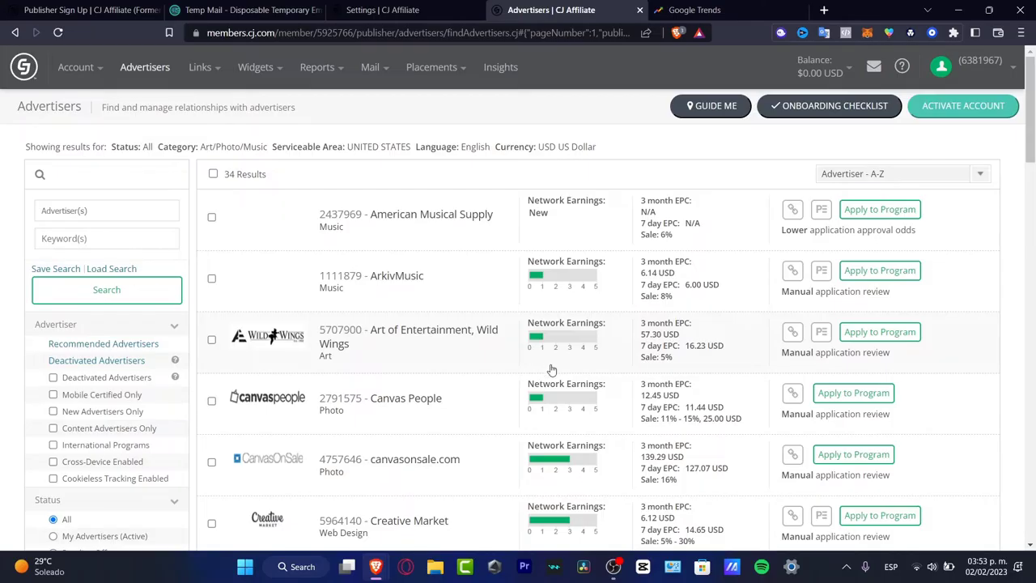
pyautogui.scroll(-3, 574, 473)
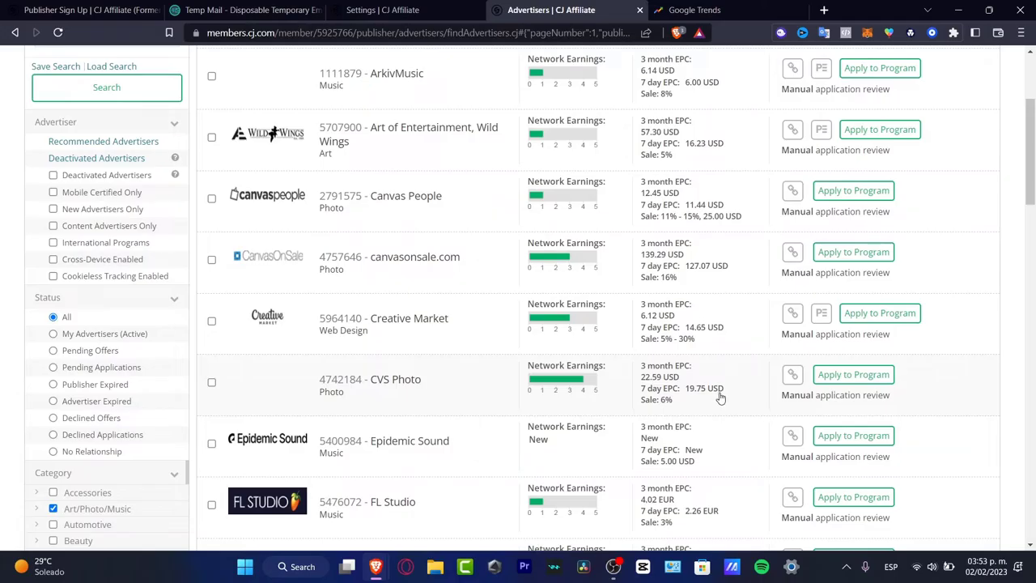
pyautogui.click(418, 385)
pyautogui.scroll(-3, 526, 386)
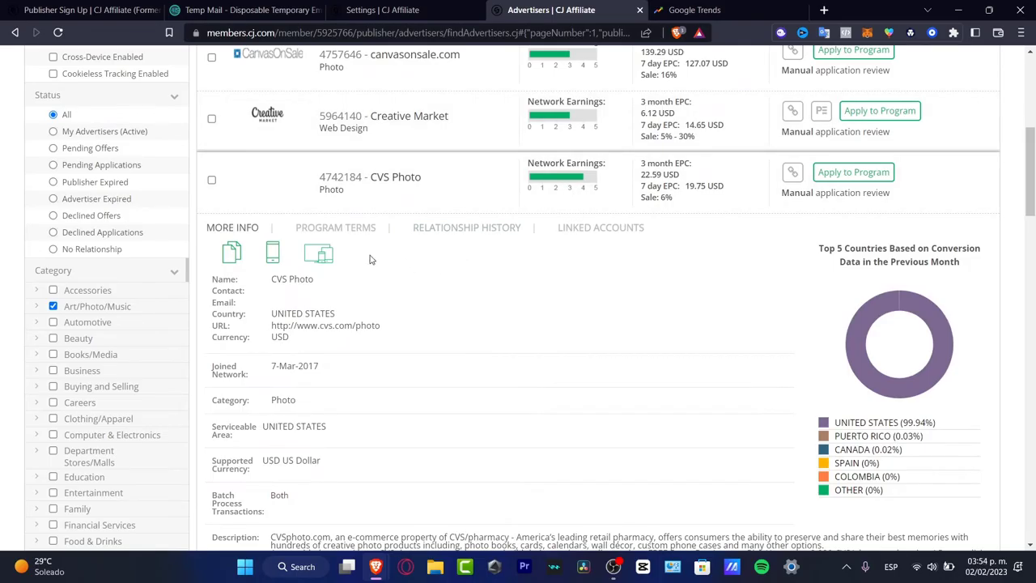
pyautogui.moveTo(267, 282)
pyautogui.mouseDown()
pyautogui.moveTo(315, 280)
pyautogui.moveTo(376, 318)
pyautogui.mouseUp()
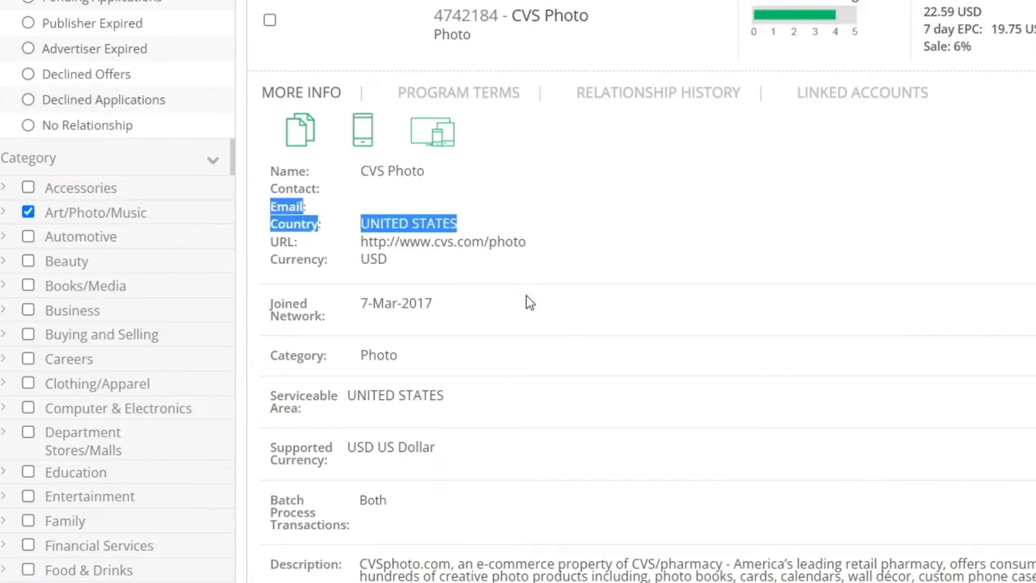
pyautogui.scroll(-4, 526, 303)
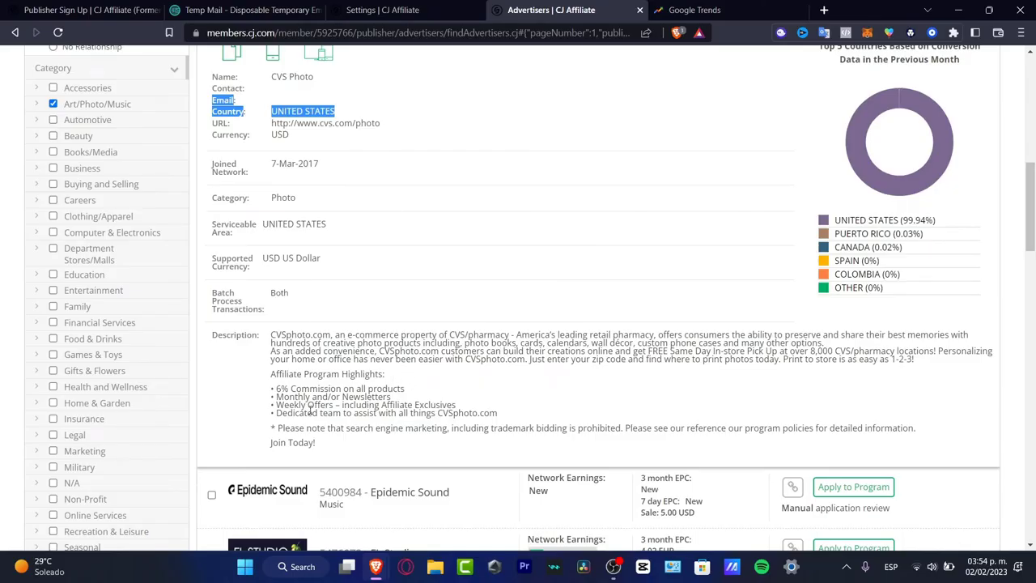
pyautogui.moveTo(275, 388); pyautogui.dragTo(416, 391)
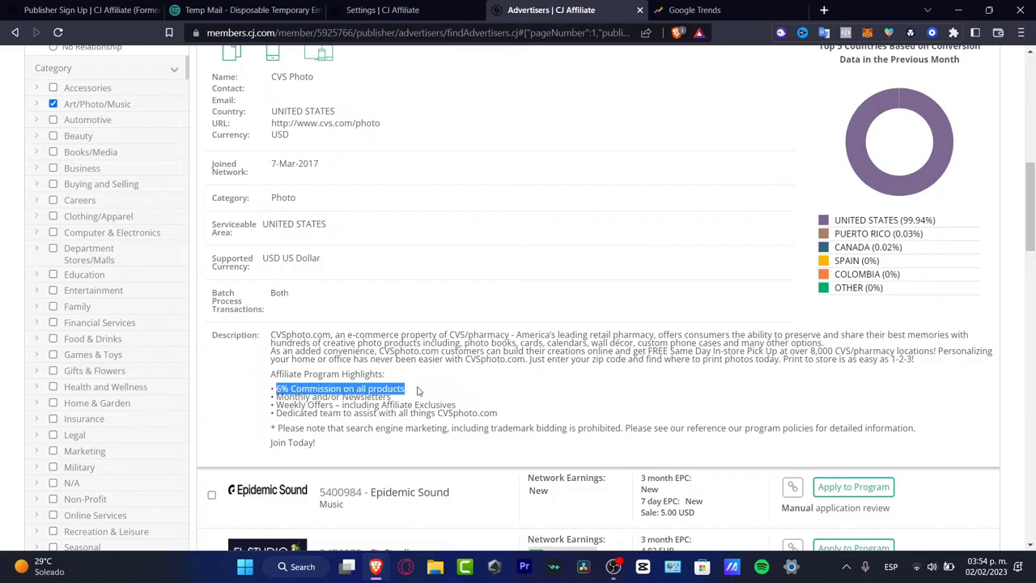
pyautogui.moveTo(333, 397); pyautogui.dragTo(395, 398)
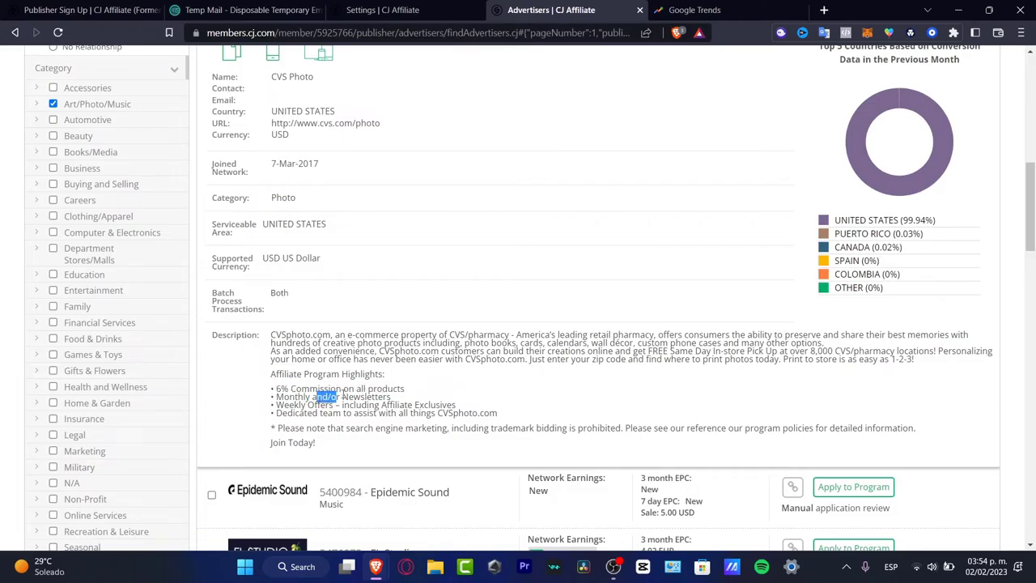
pyautogui.click(410, 396)
pyautogui.moveTo(281, 412); pyautogui.dragTo(500, 418)
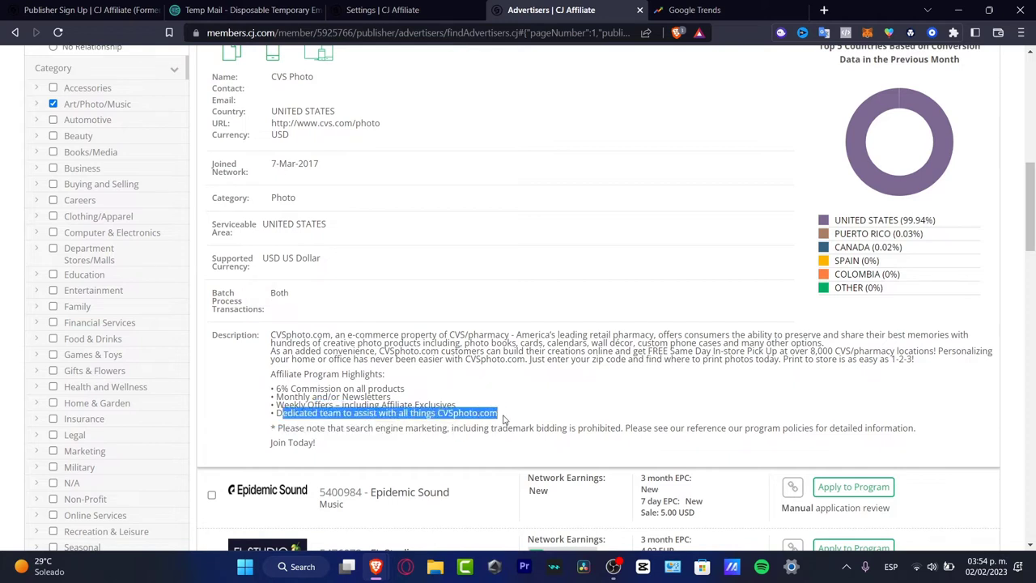
pyautogui.moveTo(295, 429); pyautogui.dragTo(615, 421)
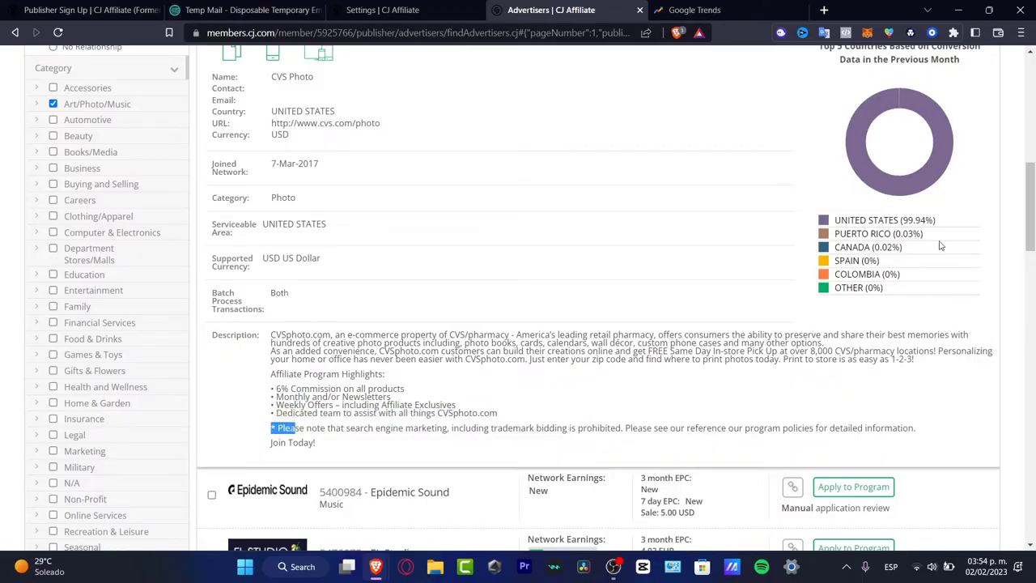
pyautogui.scroll(3, 775, 353)
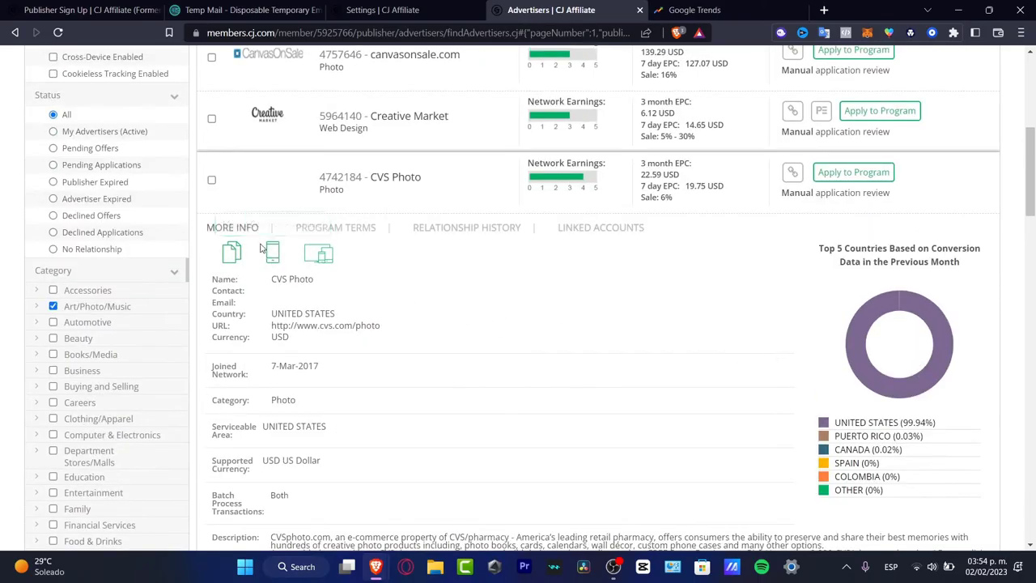
# View CVS Photo's terms, relationship history and linked accounts, then apply to the program.
pyautogui.click(368, 230)
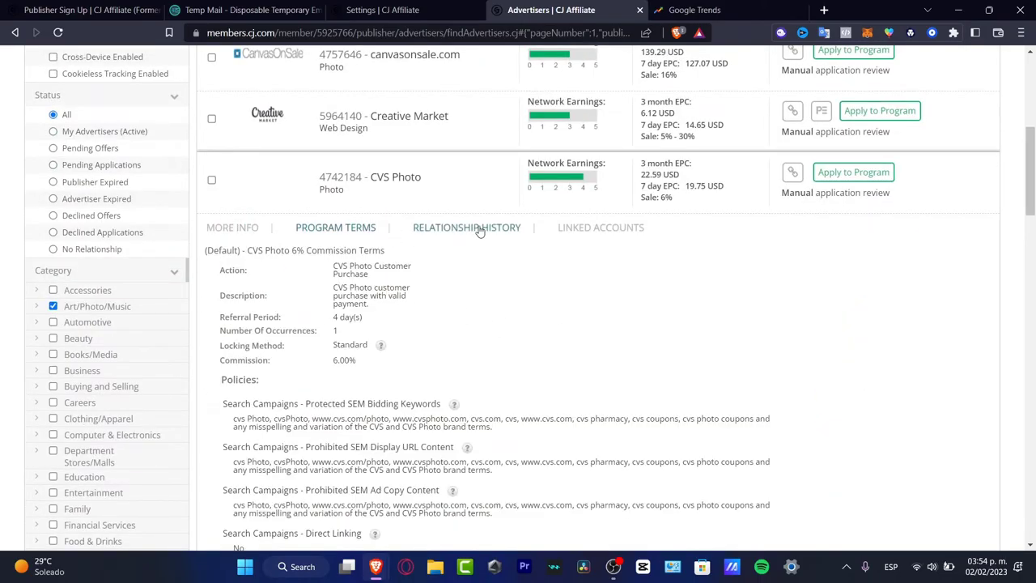
pyautogui.click(520, 233)
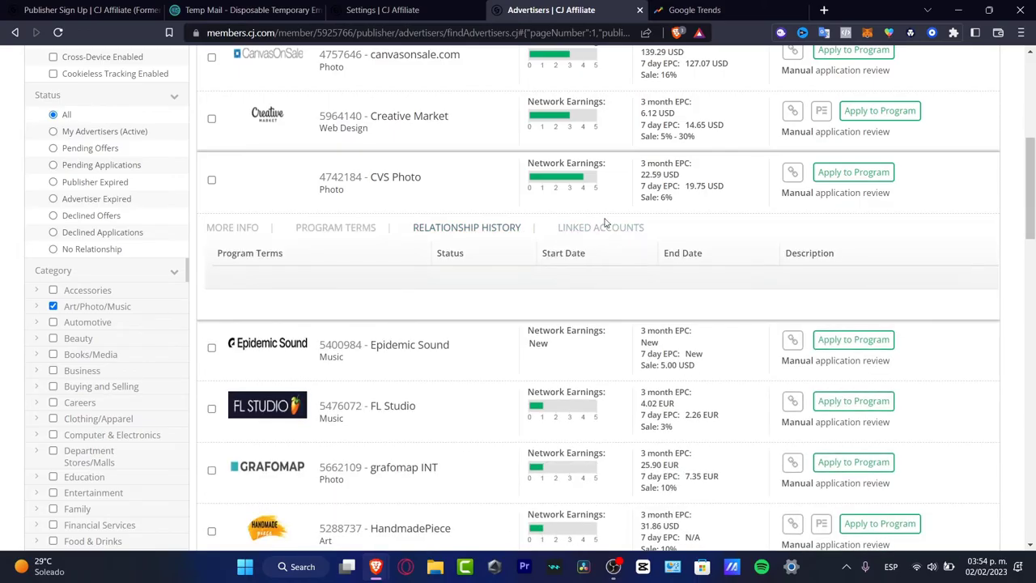
pyautogui.click(606, 224)
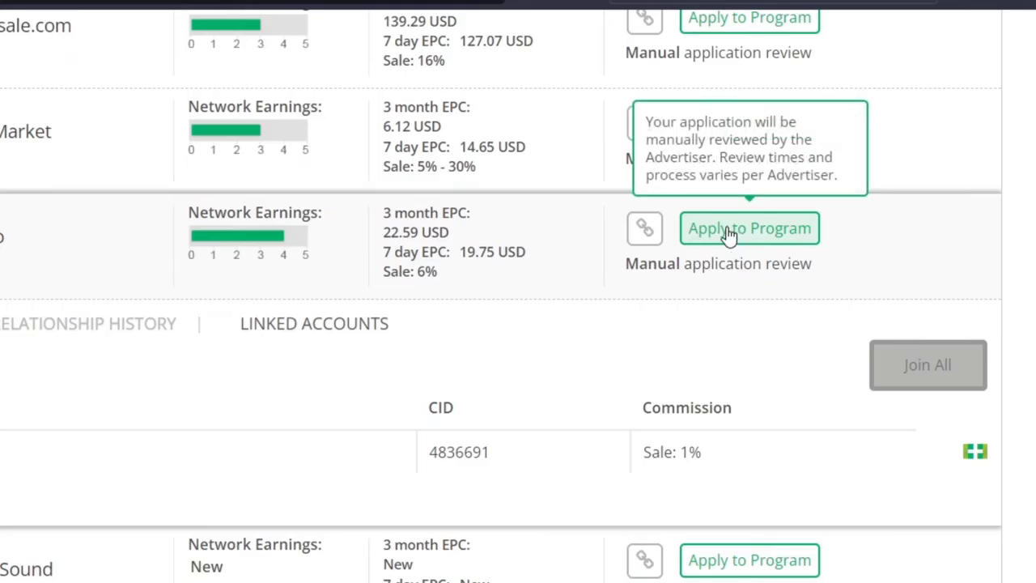
pyautogui.click(731, 230)
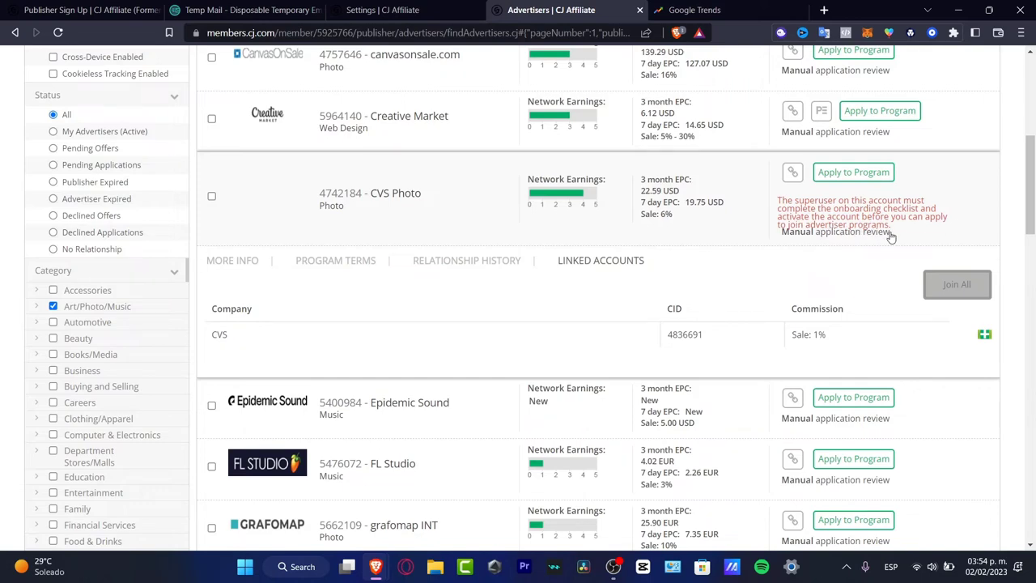
# Scroll to the top of the CJ Affiliate page and try activating the publisher account.
pyautogui.scroll(5, 890, 248)
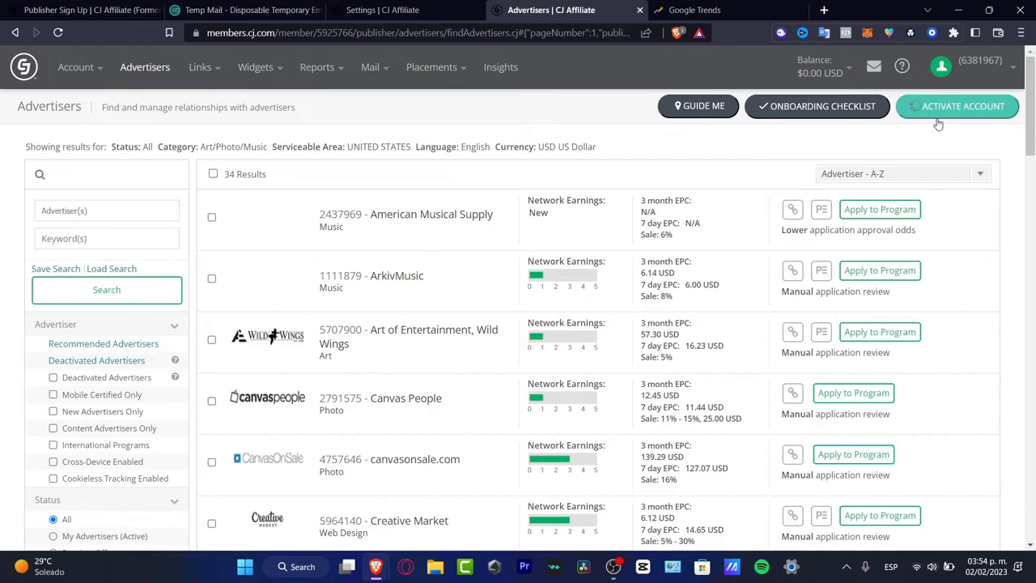
pyautogui.click(989, 105)
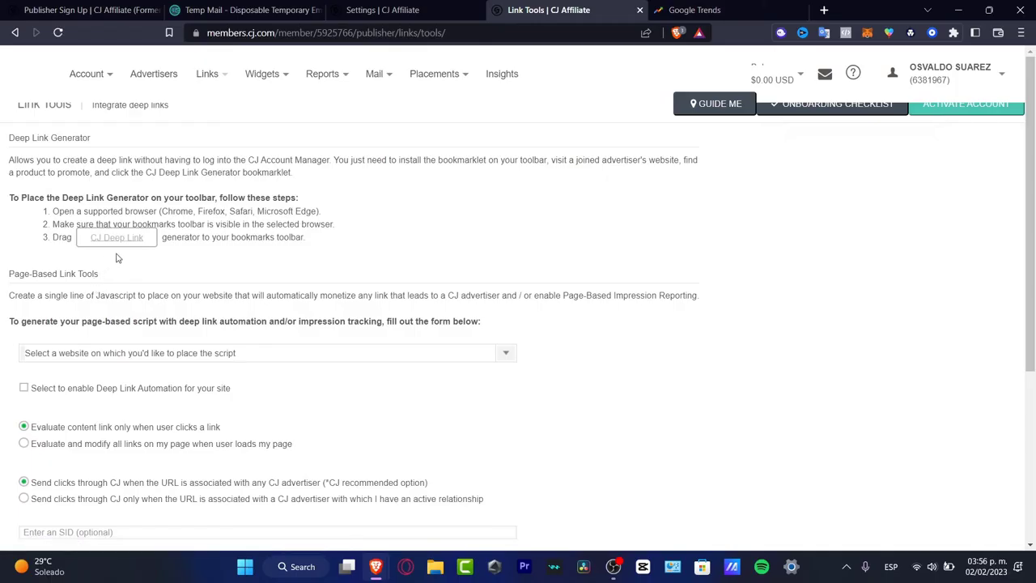
# Inspect the generated script box's placeholder text on the Link Tools page.
pyautogui.moveTo(129, 321); pyautogui.dragTo(335, 320)
pyautogui.scroll(-3, 442, 282)
pyautogui.scroll(-2, 443, 282)
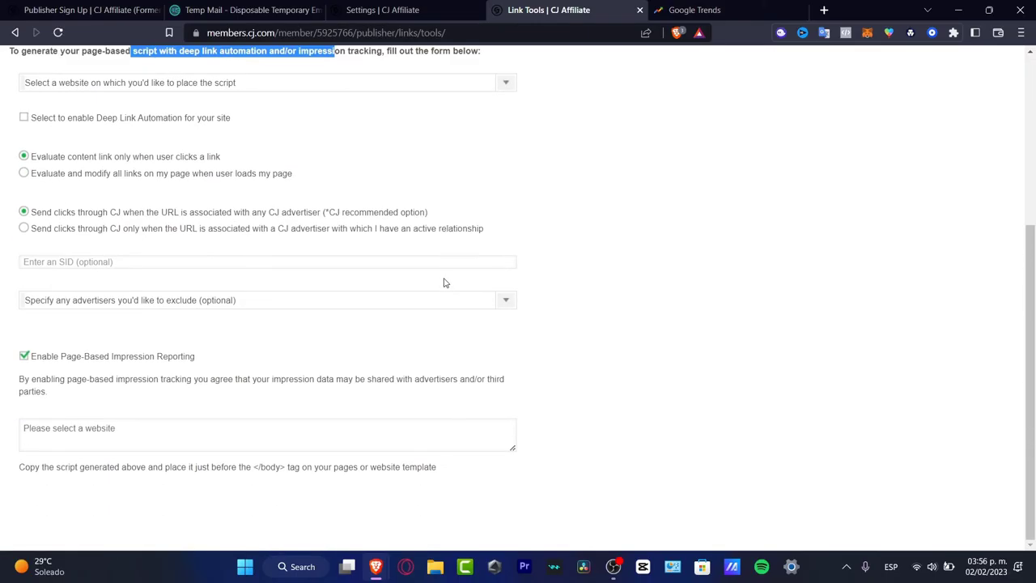
pyautogui.click(111, 431)
pyautogui.moveTo(139, 431); pyautogui.dragTo(30, 415)
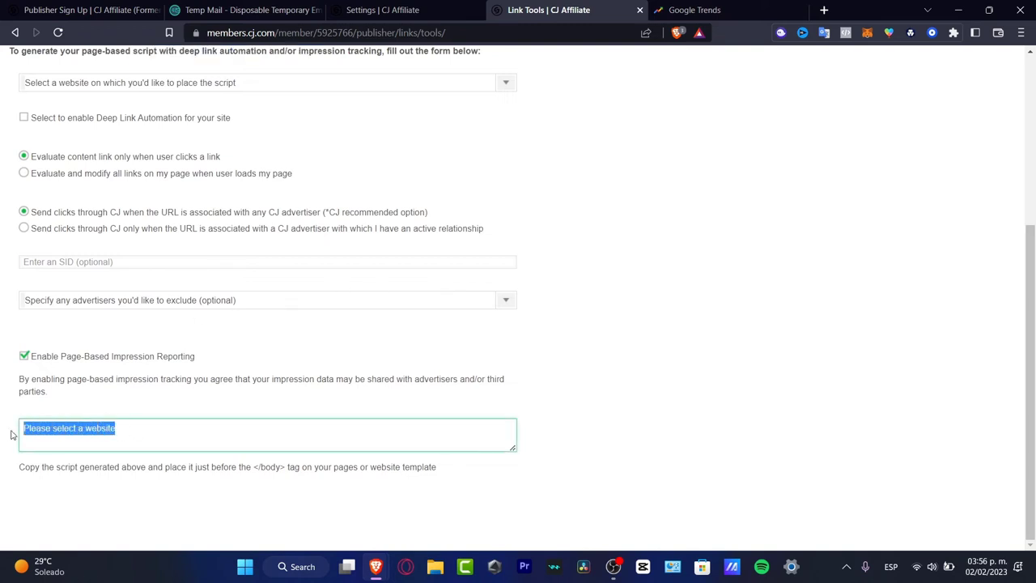
pyautogui.click(144, 261)
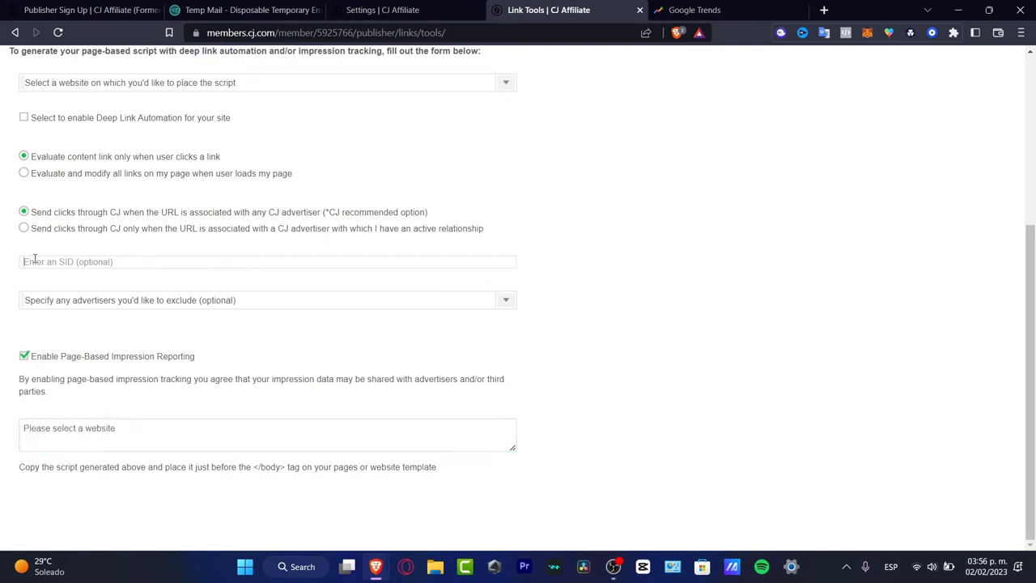
# Exclude 2Game.com from the page-based link script and check the FL Studio advertiser details.
pyautogui.click(250, 301)
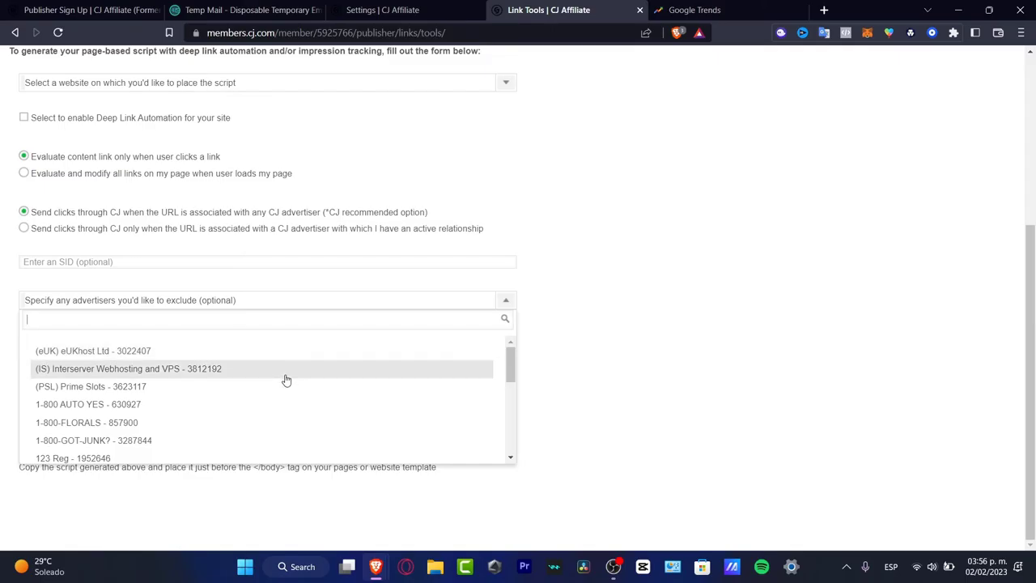
pyautogui.scroll(-3, 284, 382)
pyautogui.scroll(-1, 255, 384)
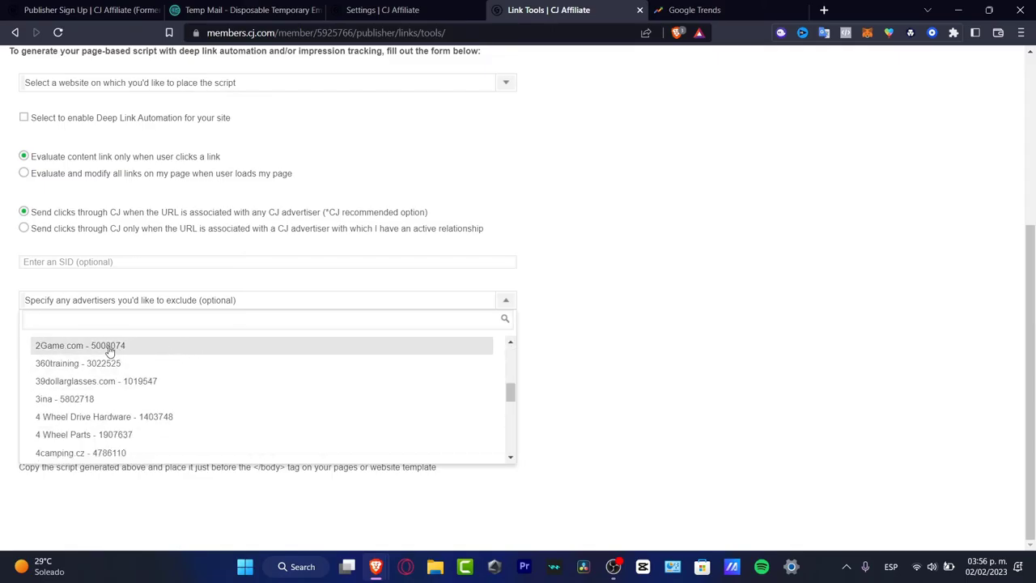
pyautogui.click(110, 348)
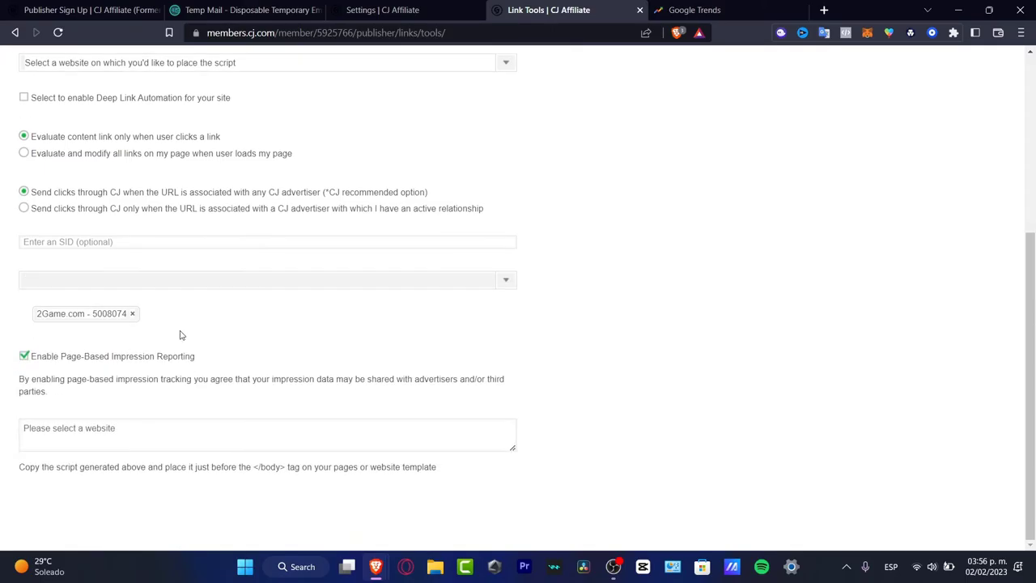
pyautogui.scroll(2, 181, 332)
pyautogui.scroll(2, 181, 331)
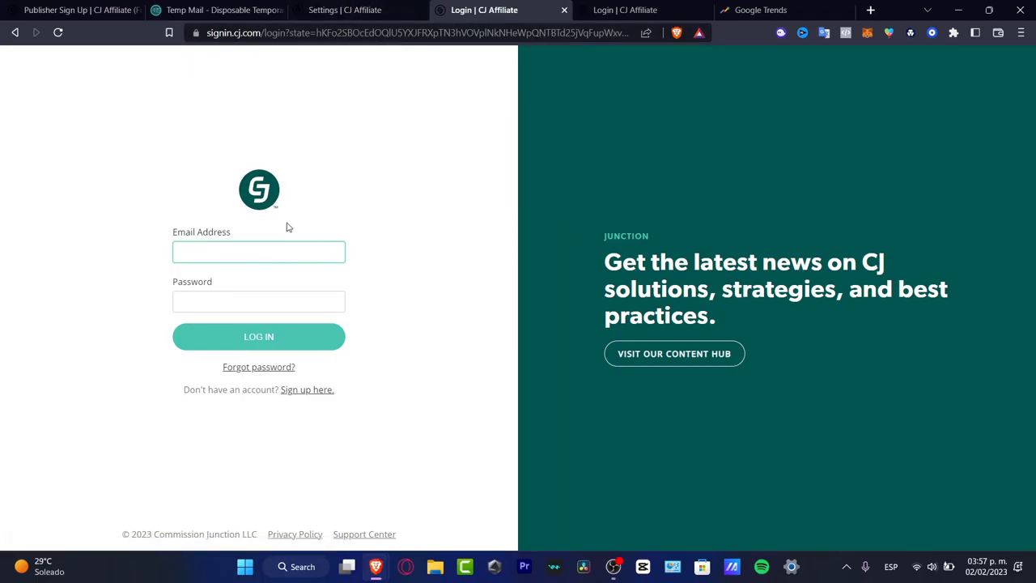
pyautogui.click(318, 7)
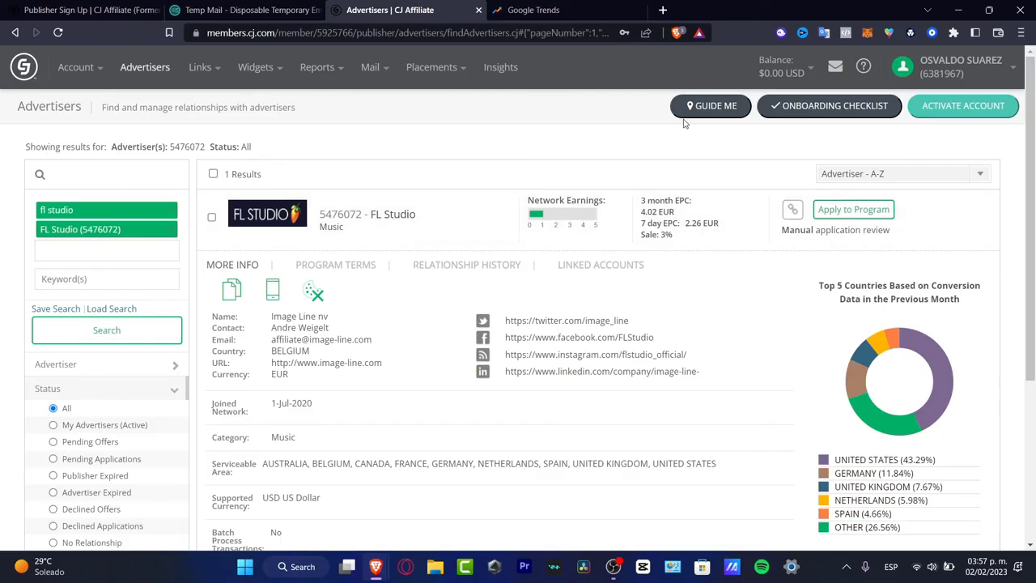
pyautogui.click(566, 11)
# Show Google Trends interest for FL Studio software over the past 7 days.
pyautogui.click(512, 256)
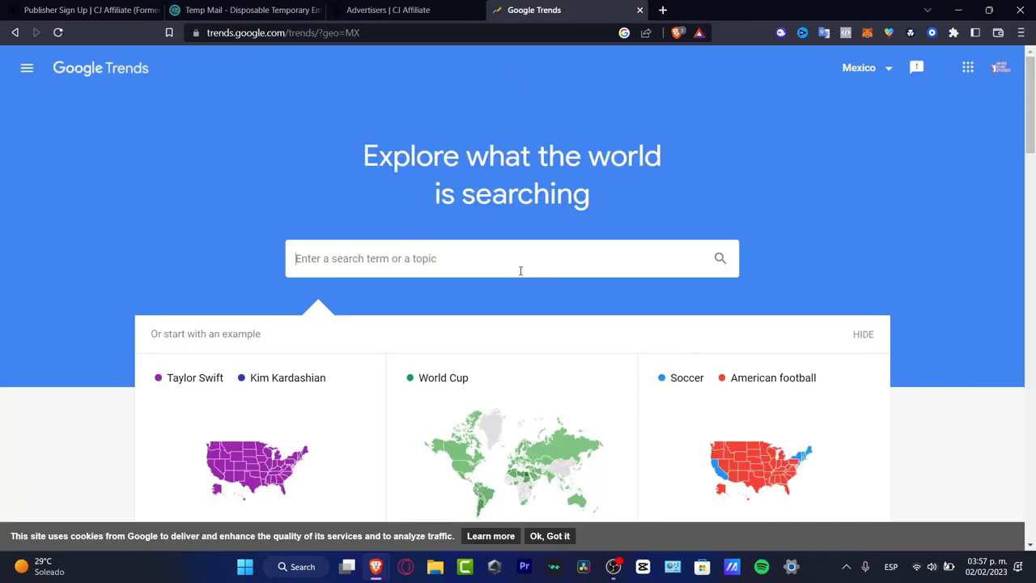
pyautogui.write('fl studio')
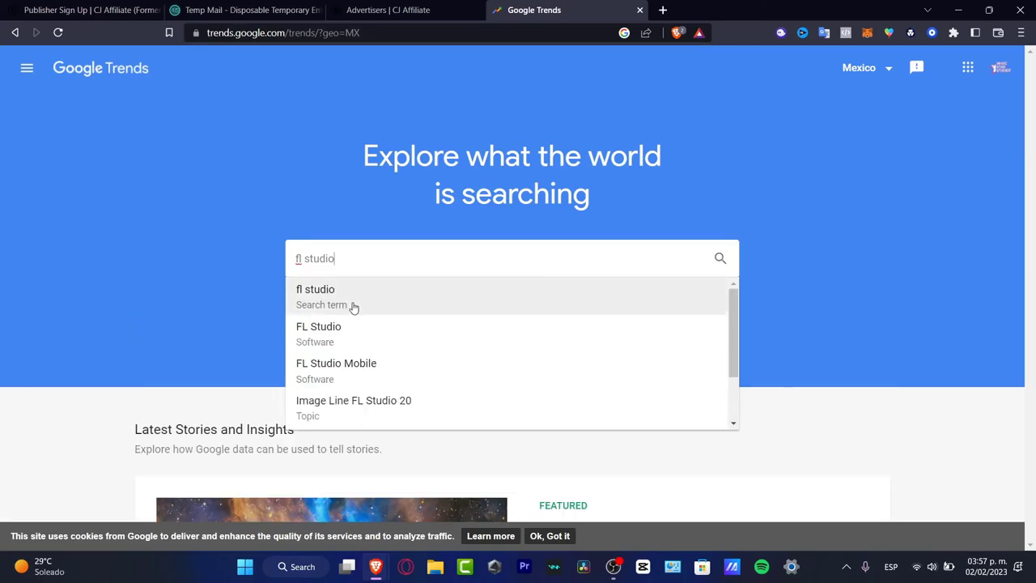
pyautogui.click(337, 338)
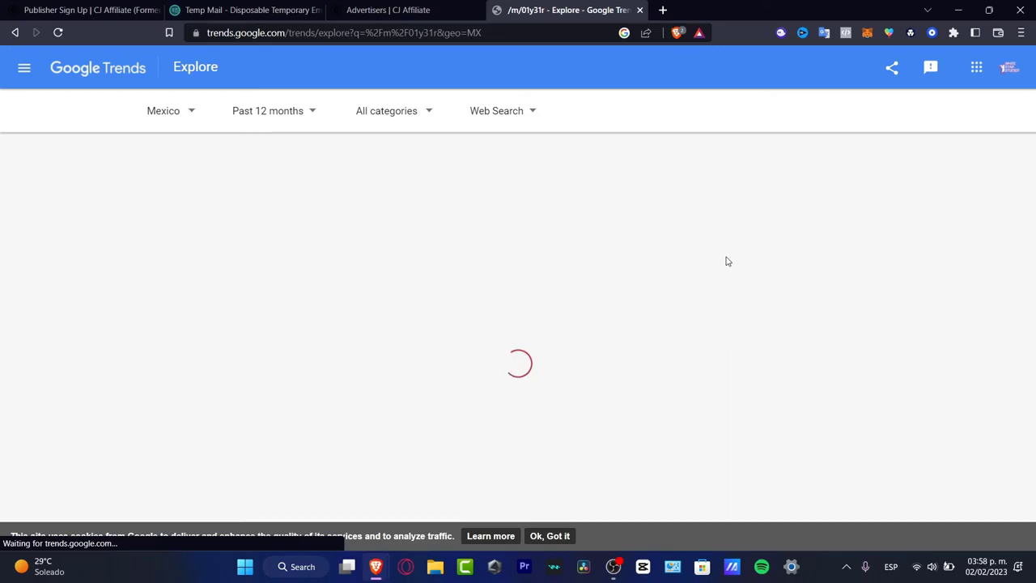
pyautogui.click(300, 199)
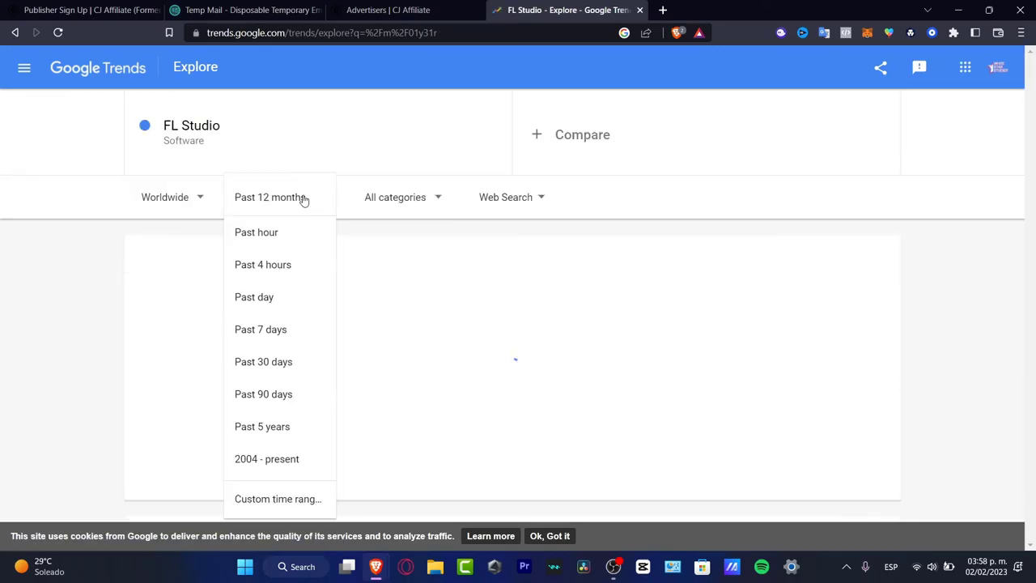
pyautogui.click(282, 332)
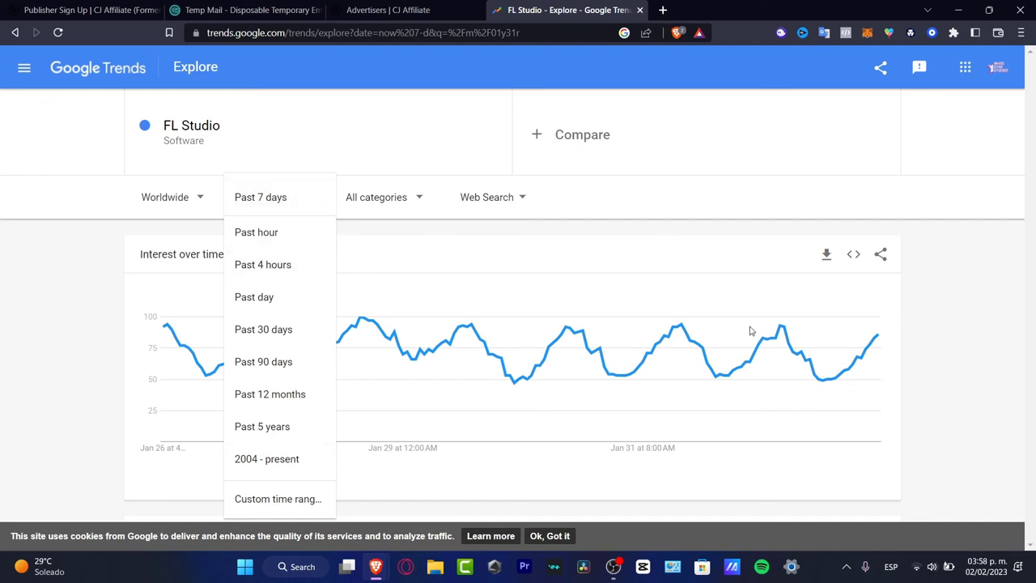
# Scroll through the FL Studio trend results, with Botswana leading regional interest.
pyautogui.scroll(-3, 750, 330)
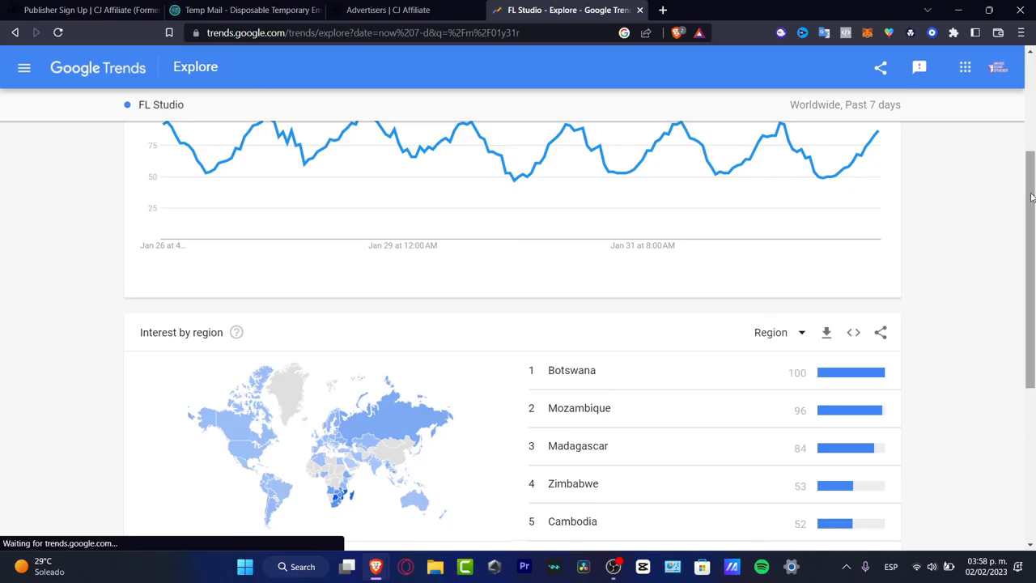
pyautogui.moveTo(1027, 223); pyautogui.dragTo(1031, 246)
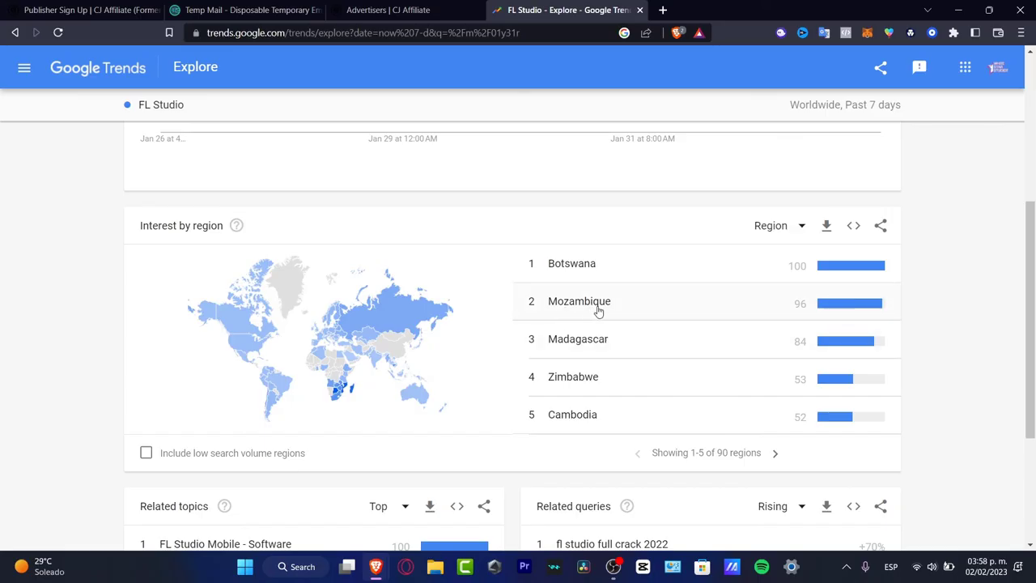
pyautogui.scroll(-1, 719, 333)
pyautogui.scroll(-2, 742, 347)
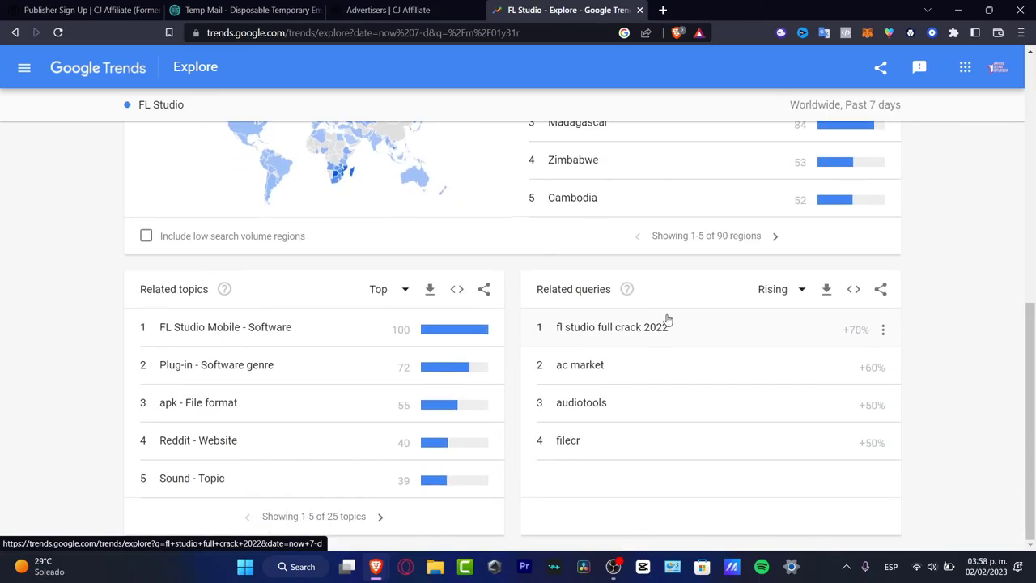
pyautogui.scroll(5, 682, 285)
pyautogui.scroll(1, 682, 285)
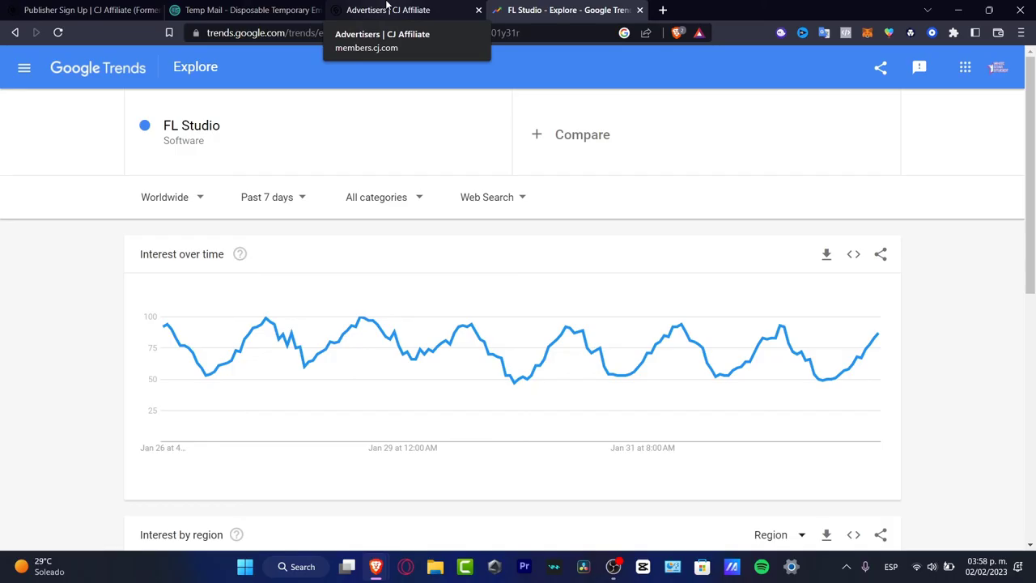
# Return to the 'Advertisers | CJ Affiliate' tab showing FL Studio's commission and EPC details.
pyautogui.click(387, 8)
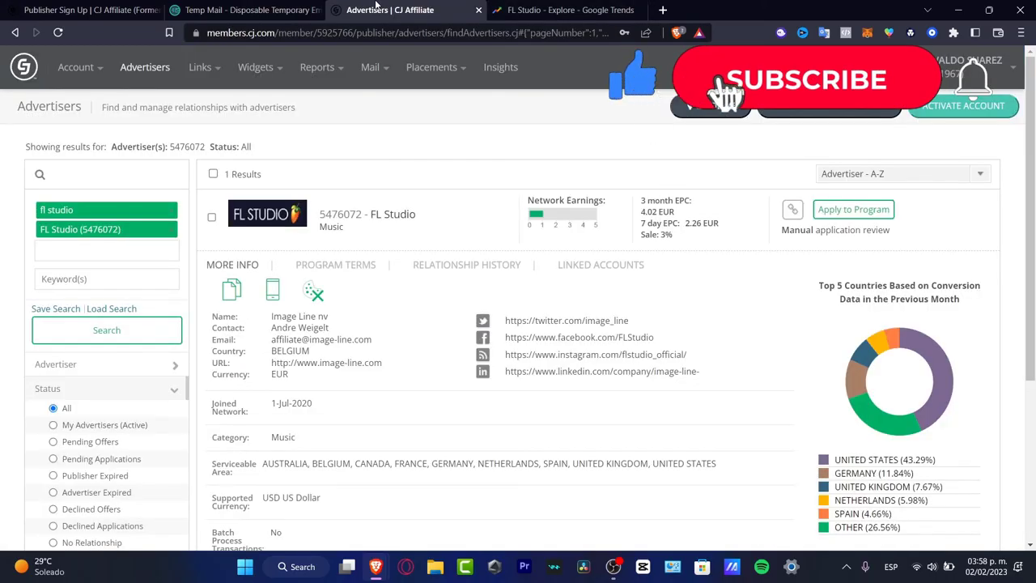